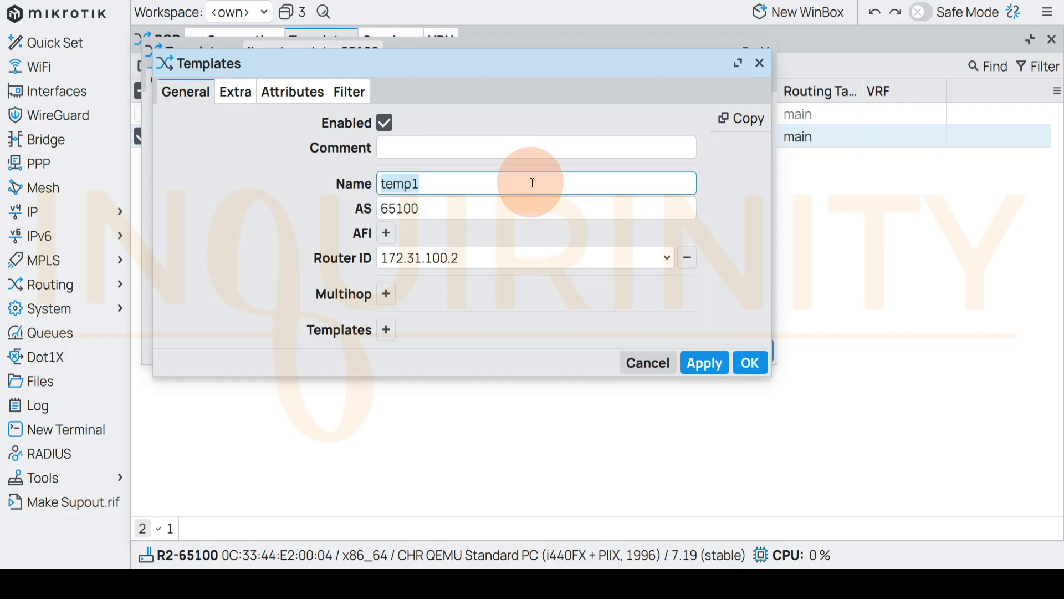
Step: Name the copied BGP template ebgp-template-65100 and save it
text(ebgp-)
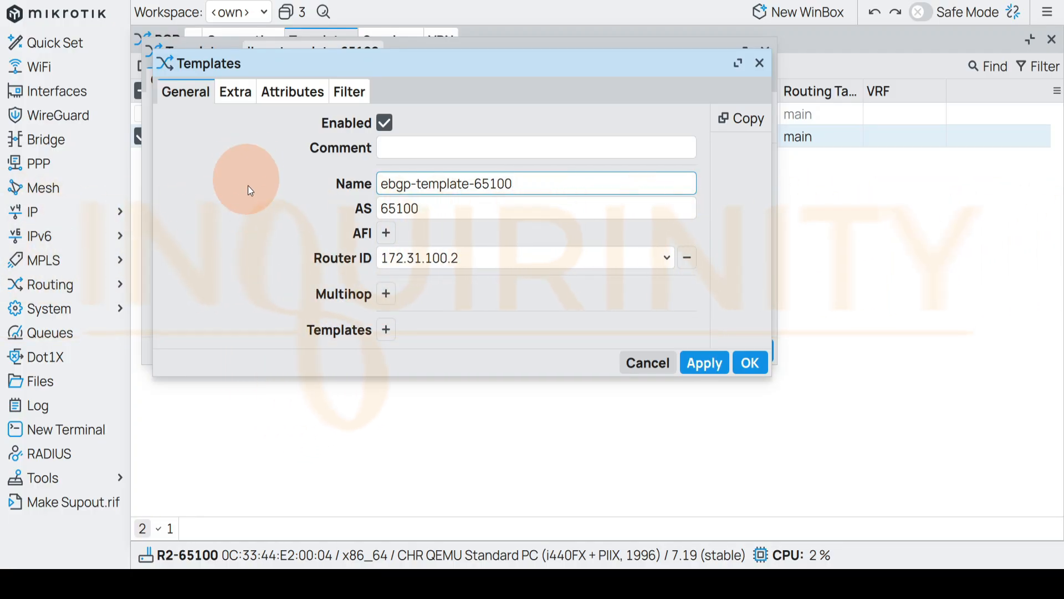
click(749, 374)
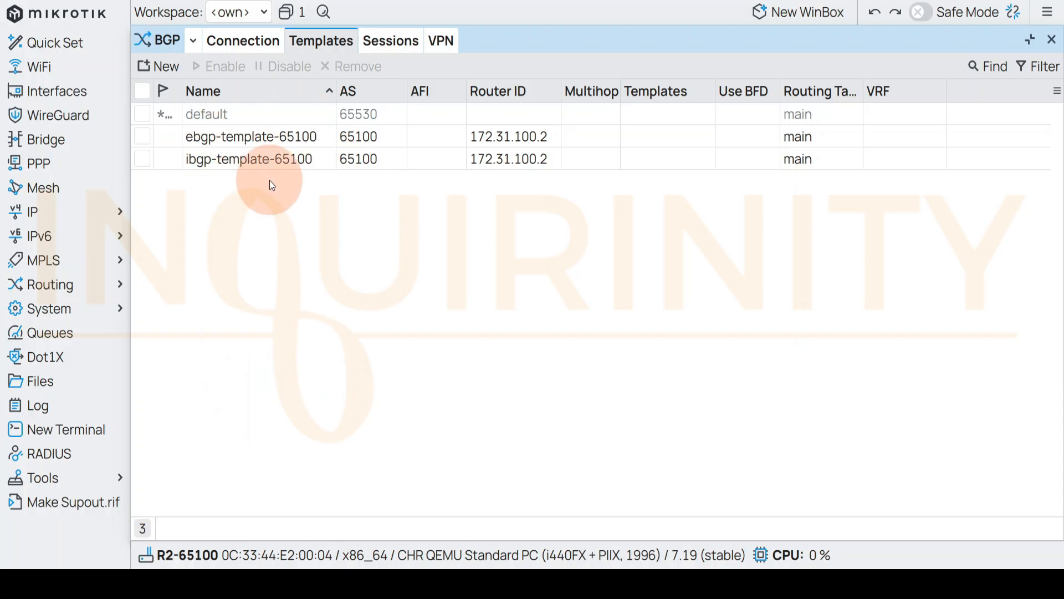
Step: Review the existing iBGP connections to R1 and R3 in the BGP connection list
click(244, 43)
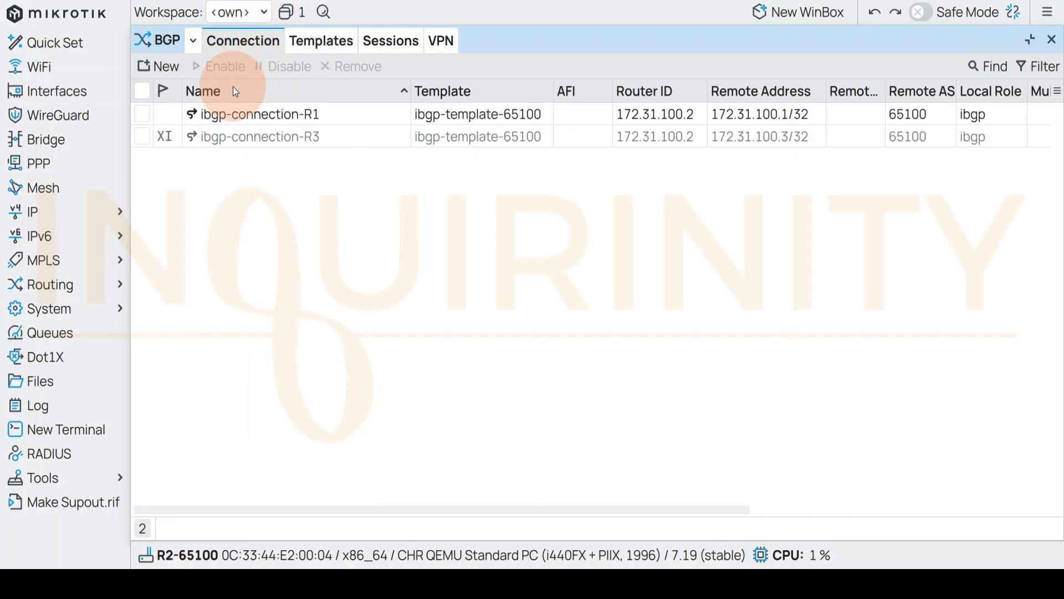
click(275, 118)
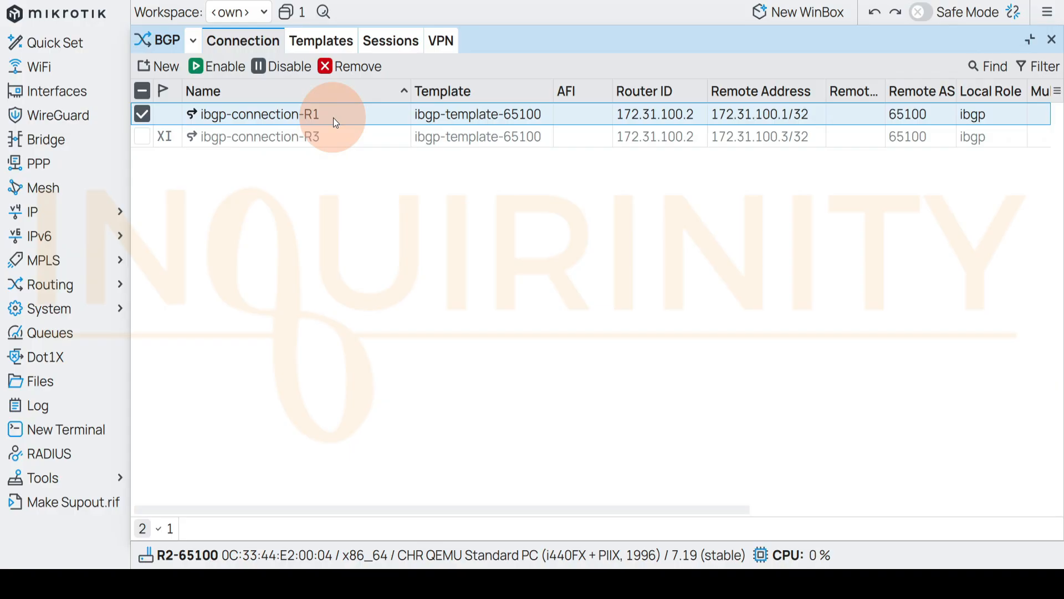
click(253, 136)
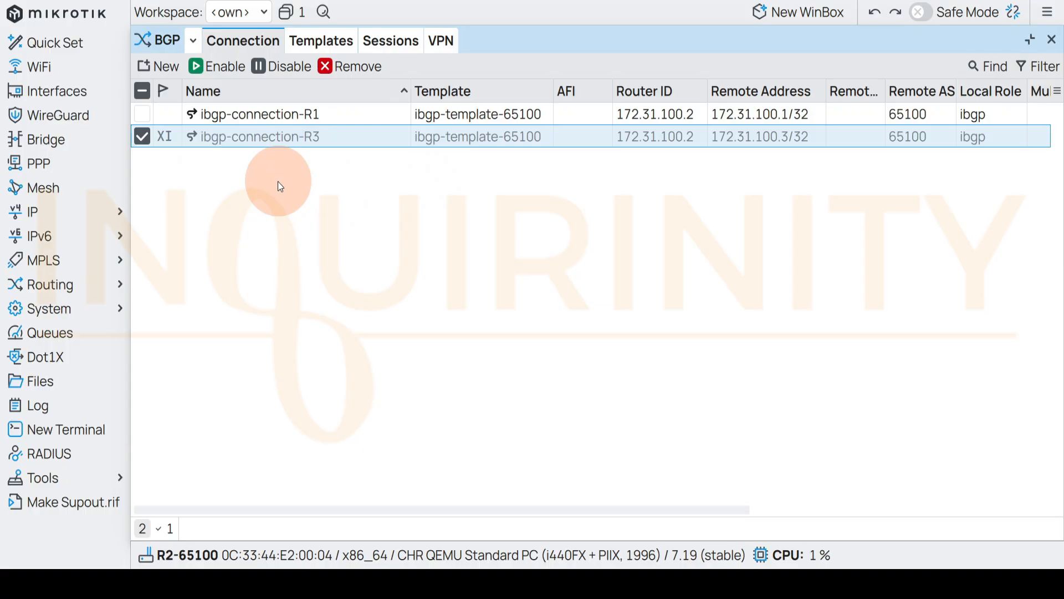
click(295, 120)
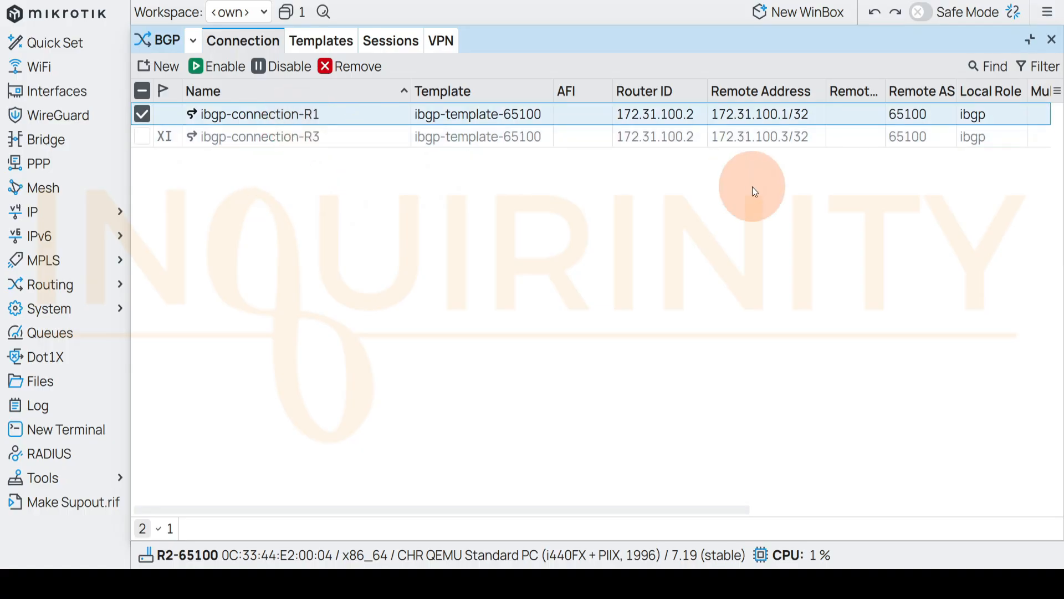
key(Return)
click(764, 41)
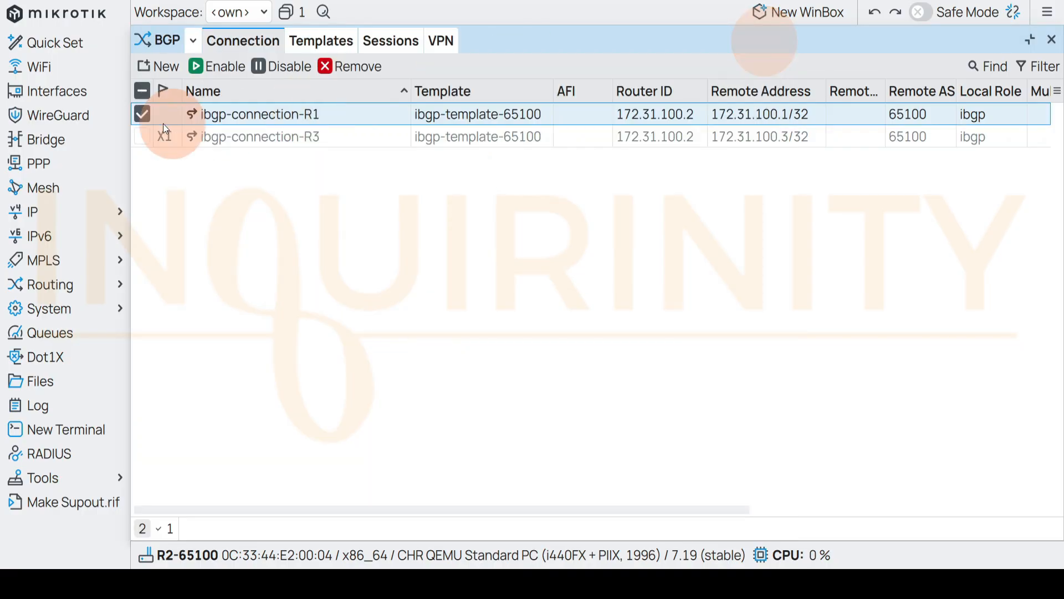
Step: Create a new BGP connection named ebgp-connection-R4 that uses the template ebgp-template-65100
click(165, 68)
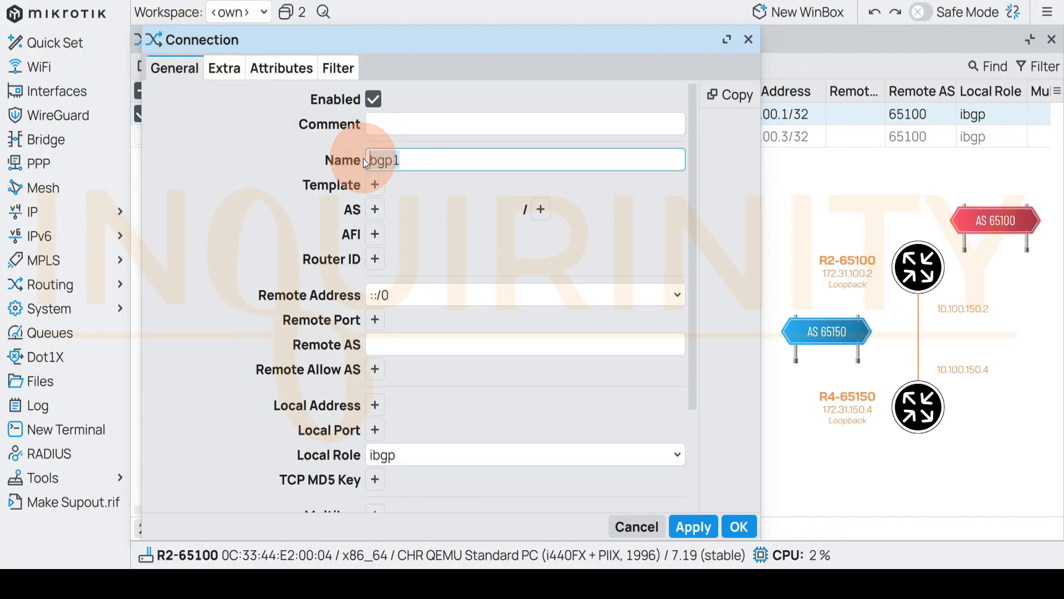
text(ebgp-connection)
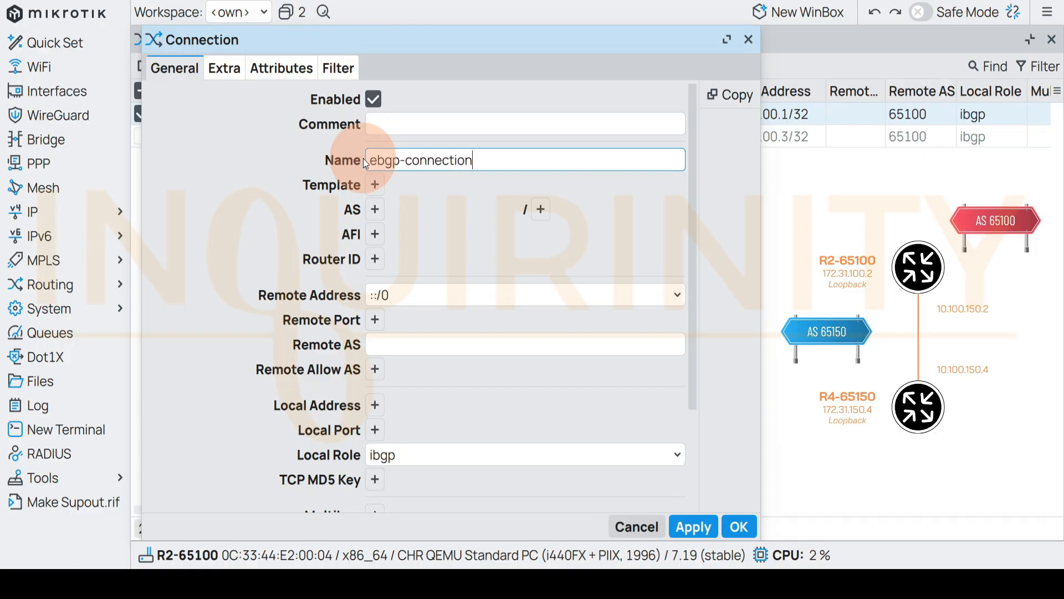
text(-R)
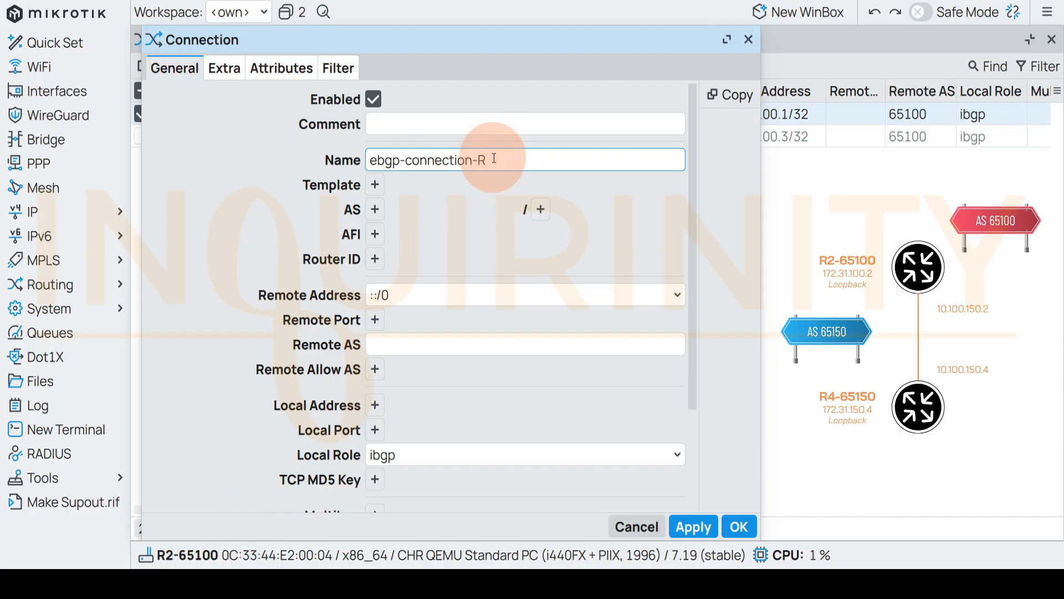
text(4)
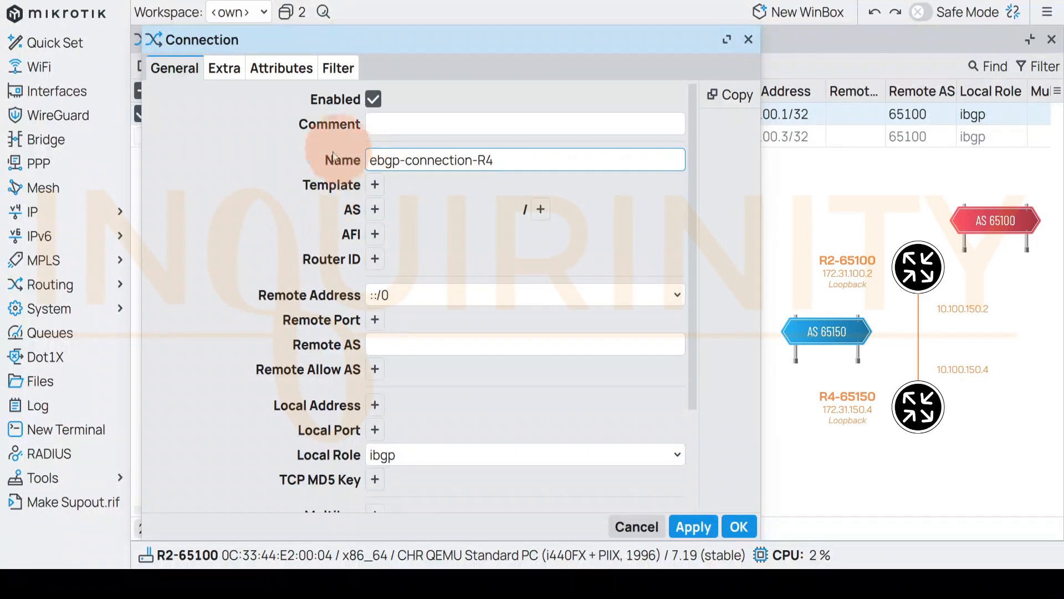
click(376, 190)
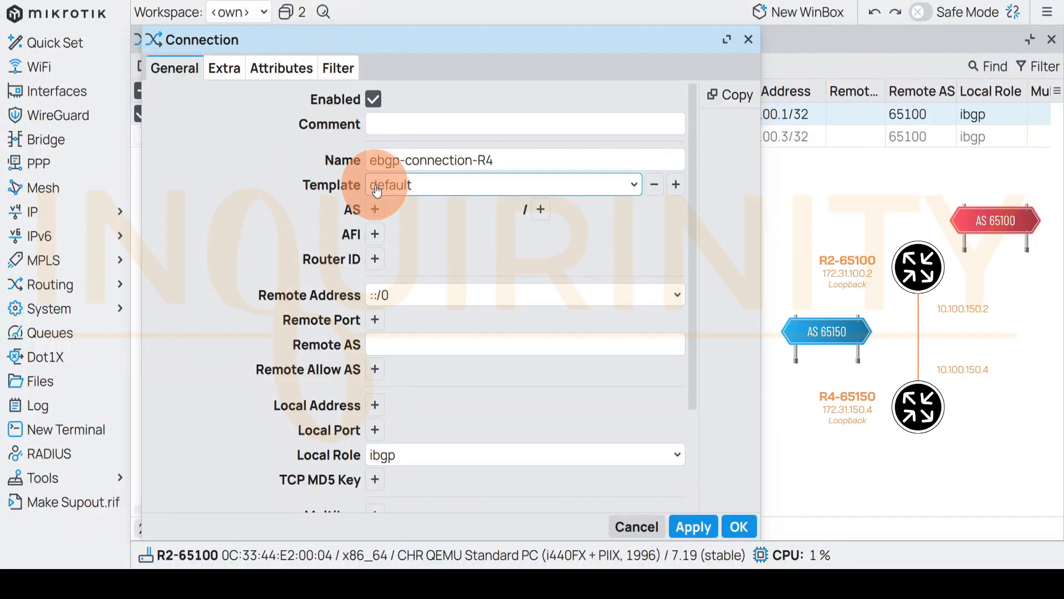
click(449, 186)
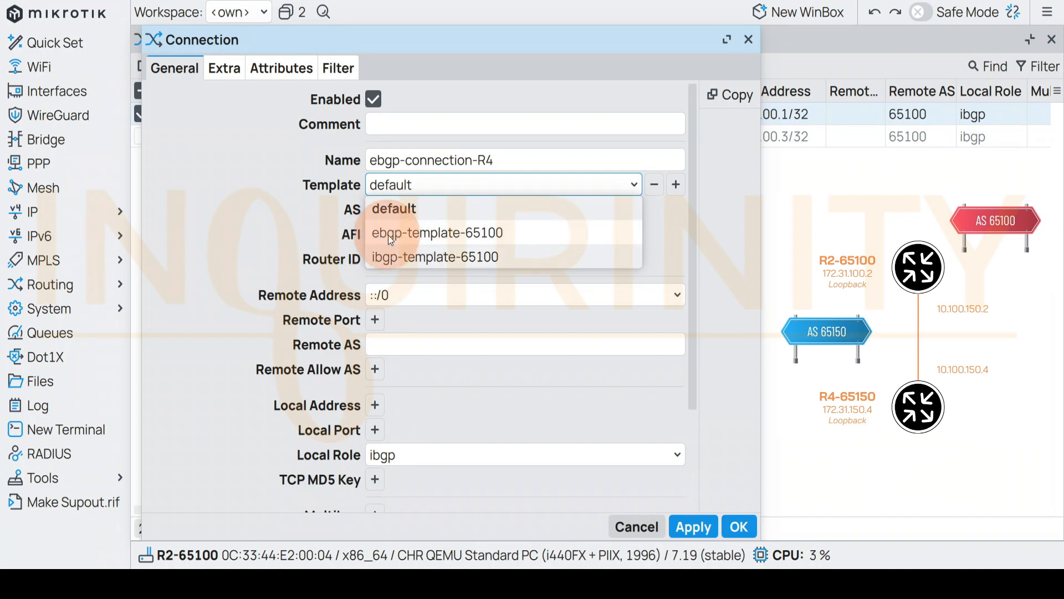
click(471, 235)
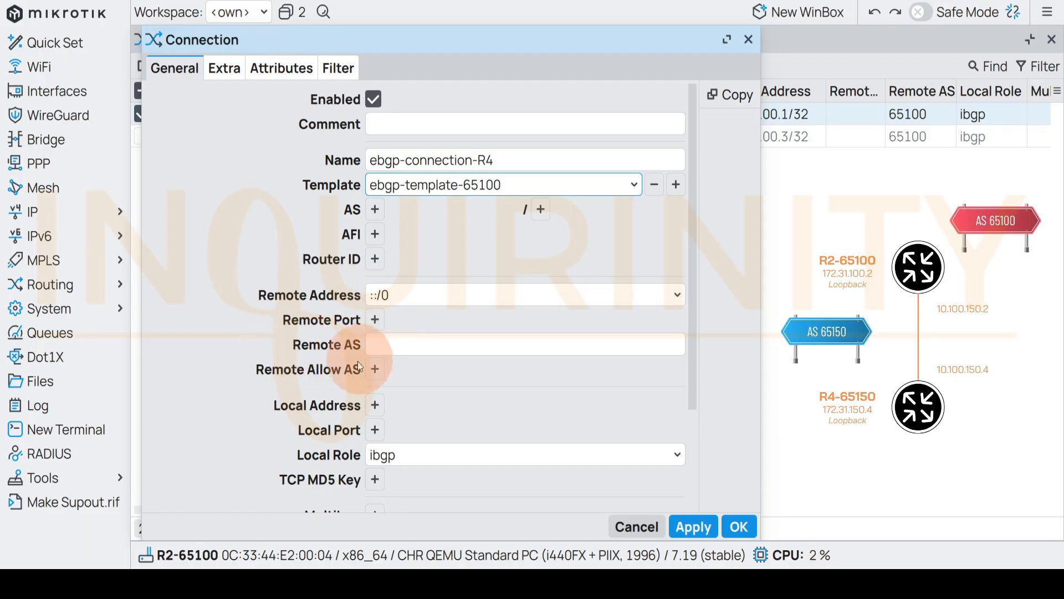
Step: Set the connection's remote AS to 65150 and its local role to ebgp
click(388, 344)
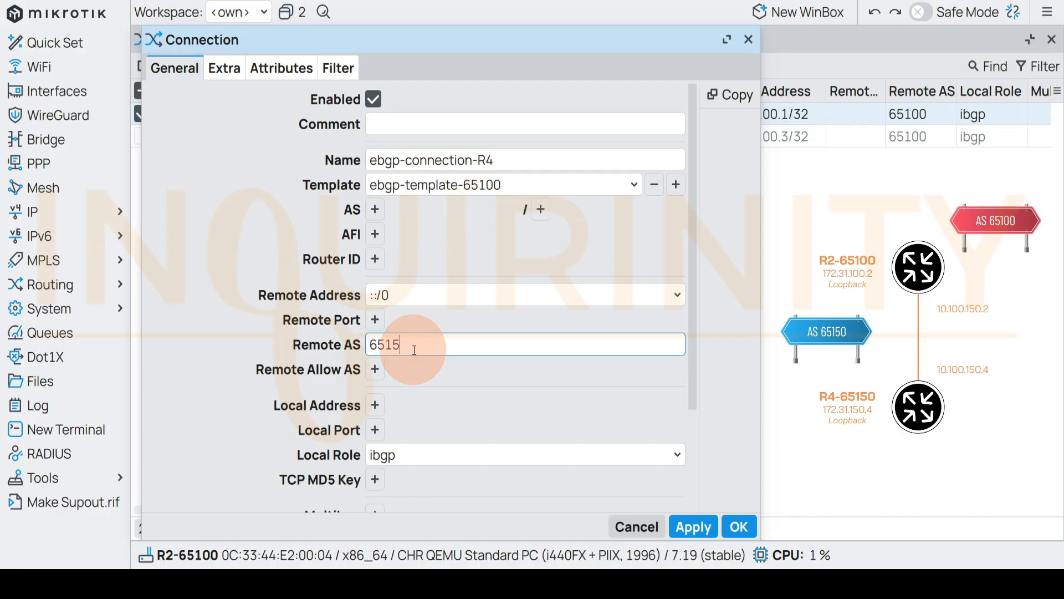
text(65150)
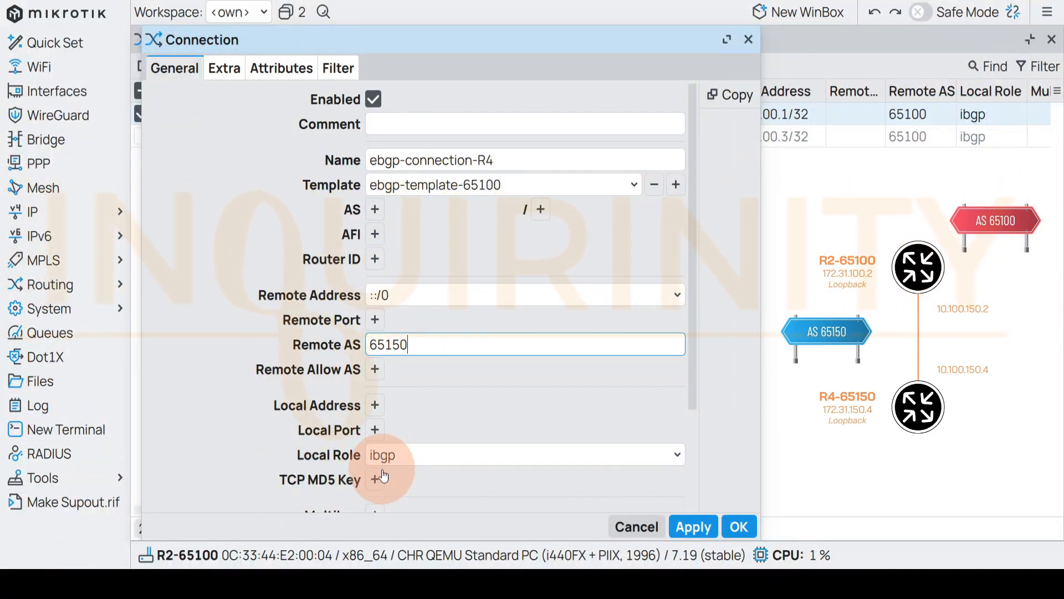
click(422, 459)
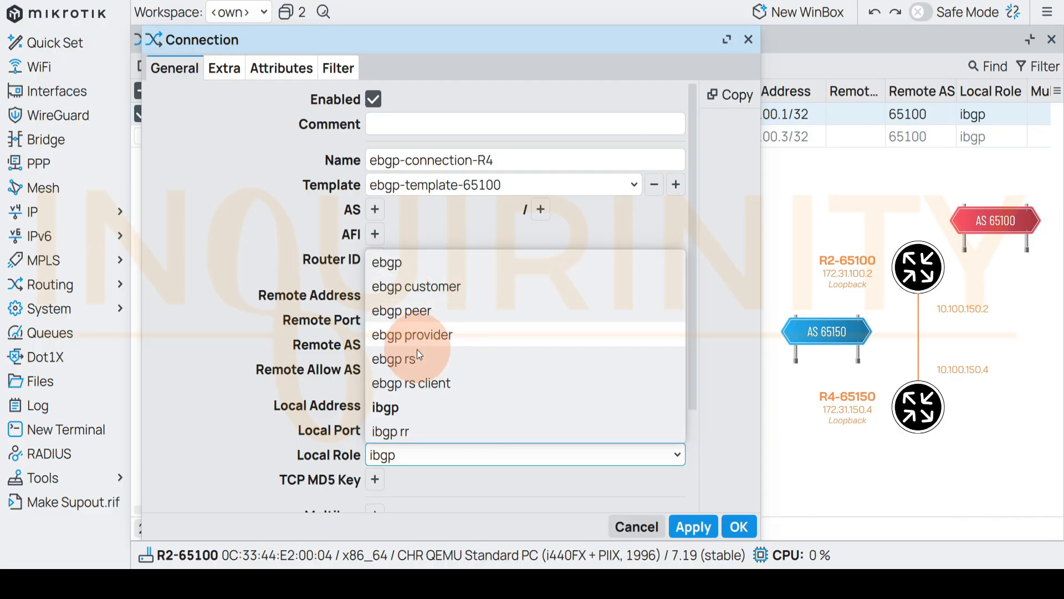
click(394, 260)
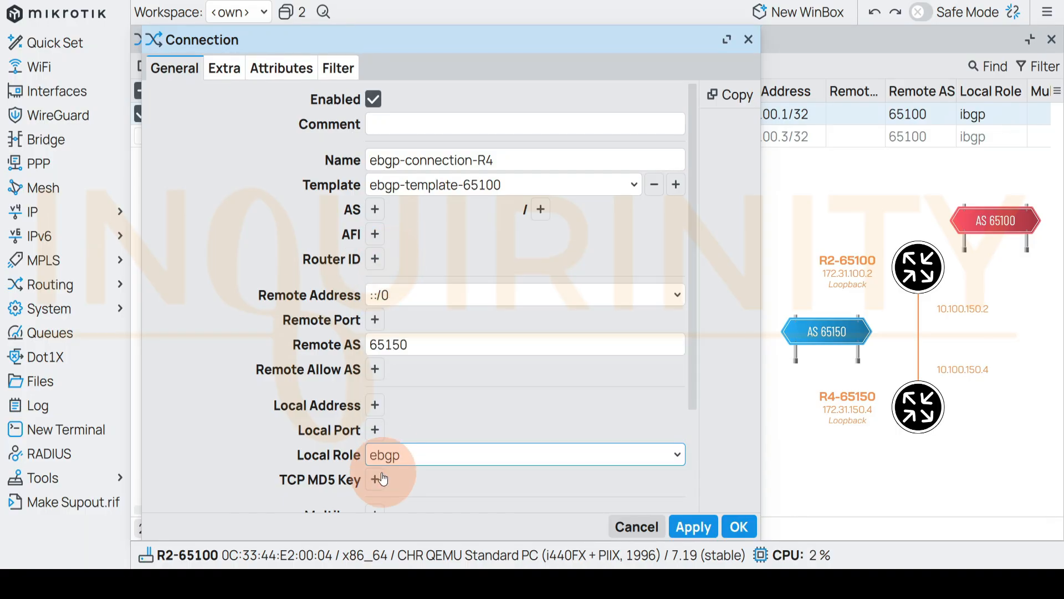
Step: Enable both the Connect and Listen options for the R4 connection
drag(691, 396, 695, 497)
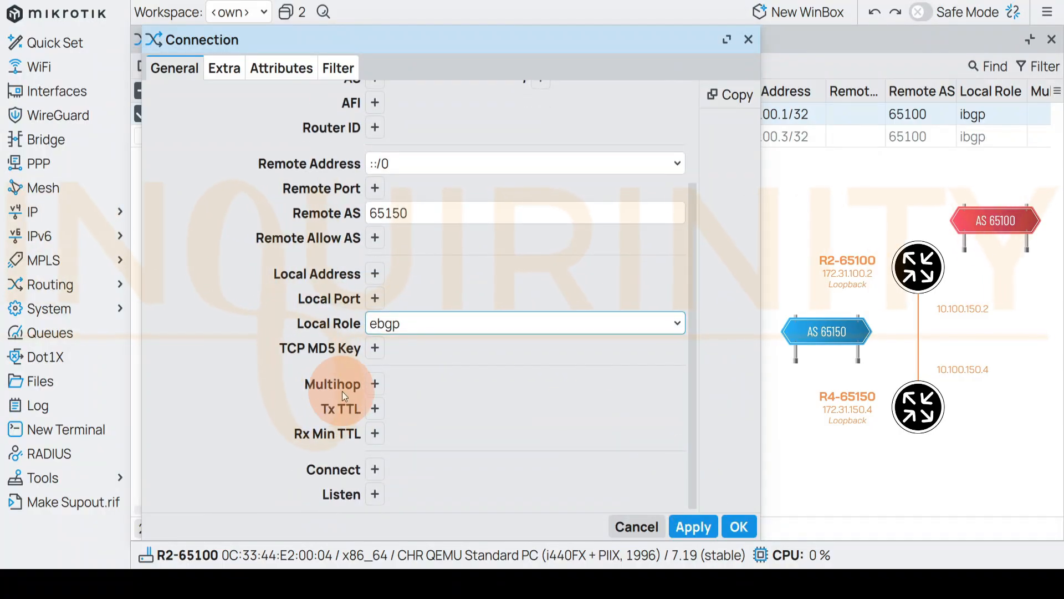
click(376, 470)
click(375, 472)
click(376, 496)
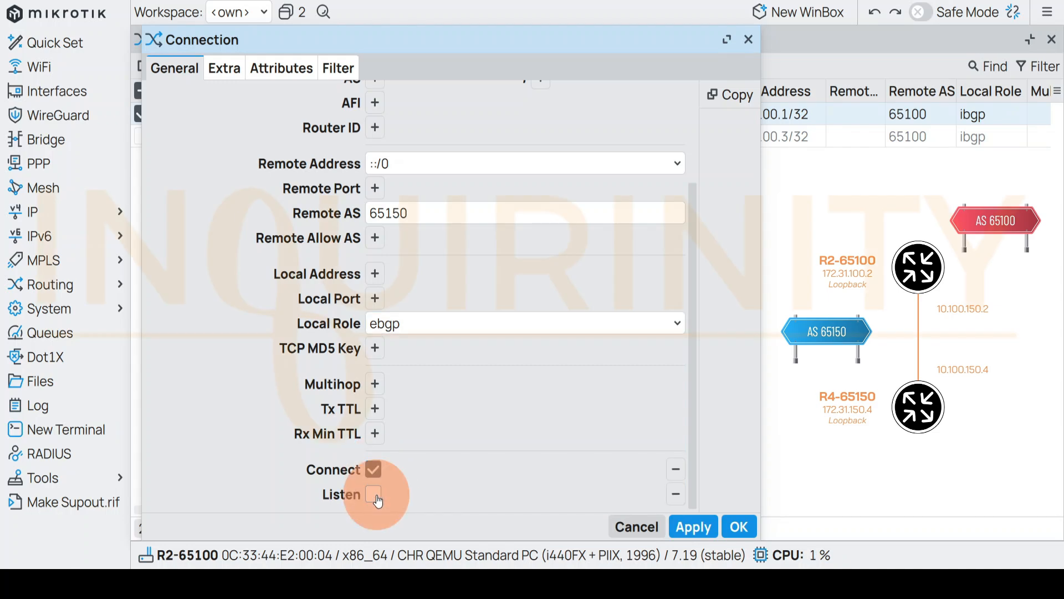
click(374, 494)
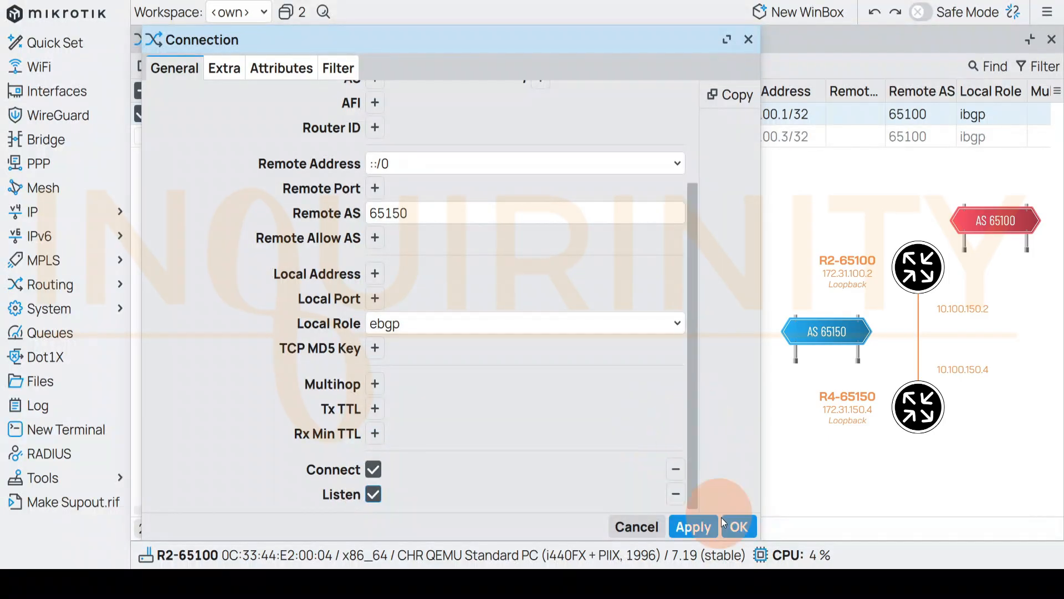
Step: Switch to router R4-65150 and check its loopback entry in the IP address list
drag(689, 436, 689, 432)
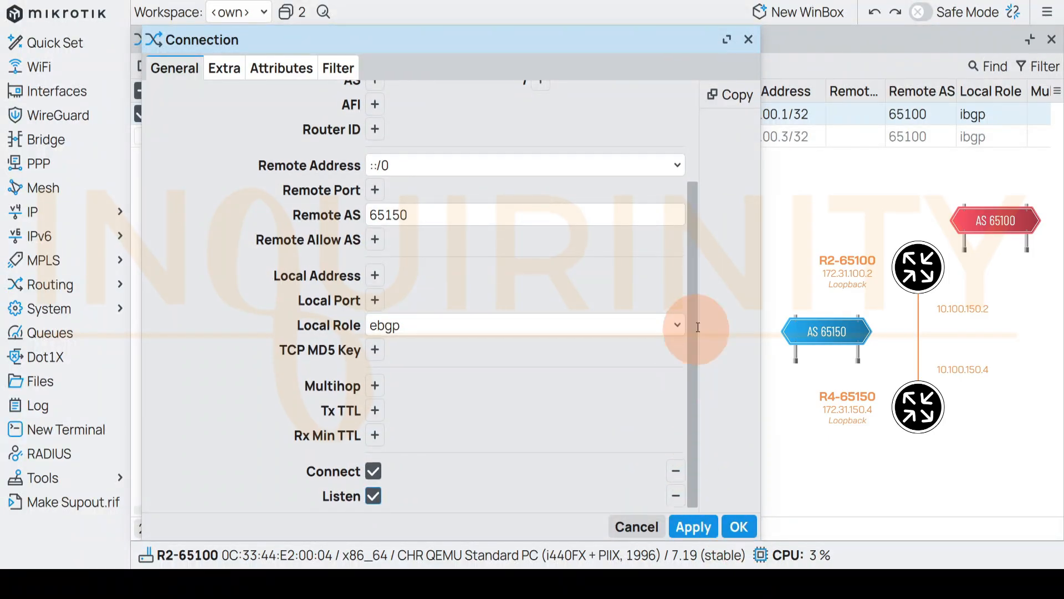
scroll(690, 259, up, 5)
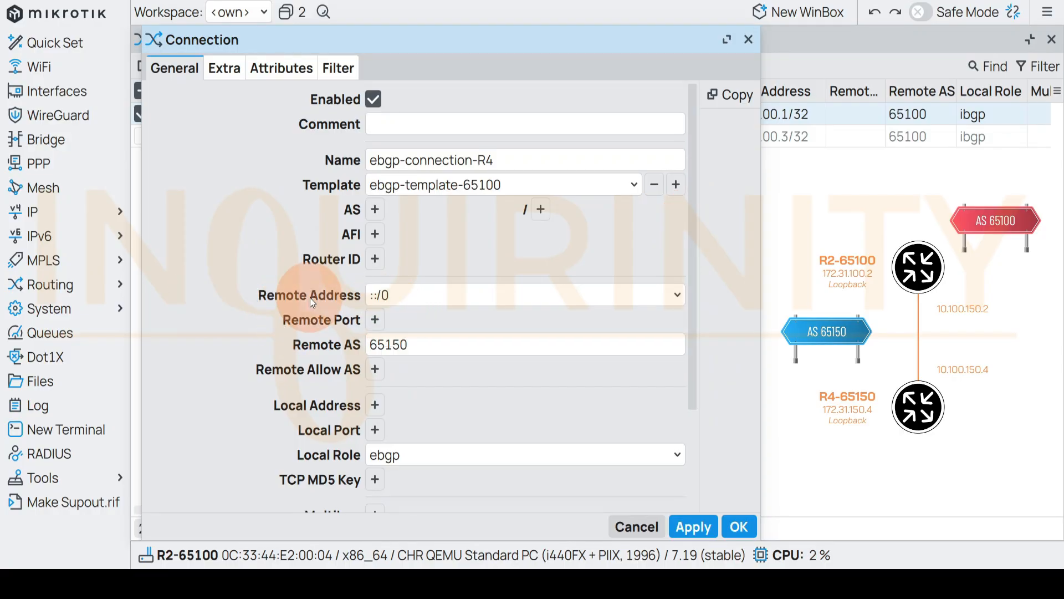
click(394, 298)
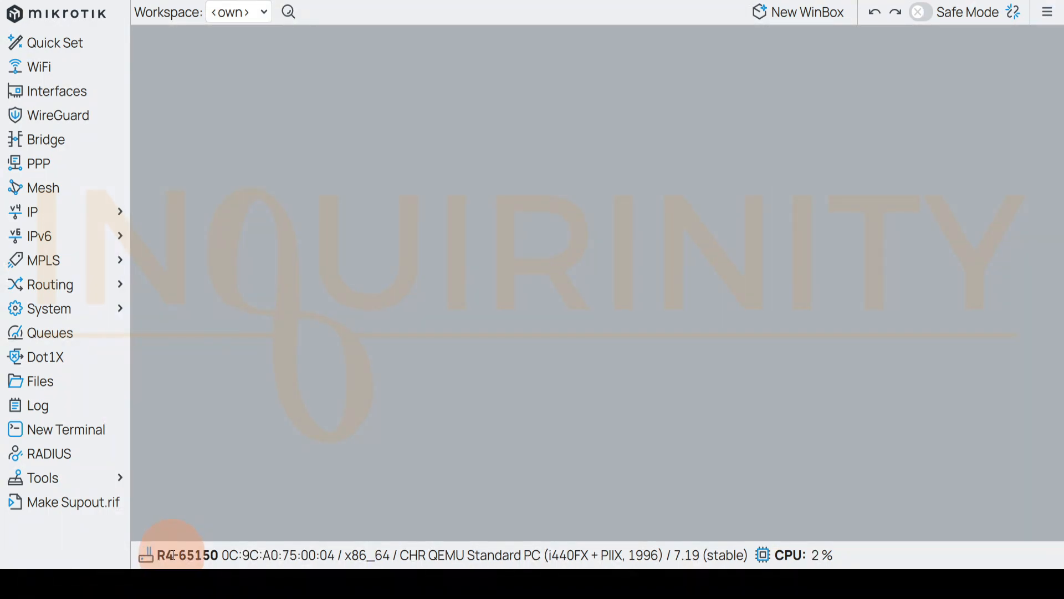
click(55, 213)
click(175, 231)
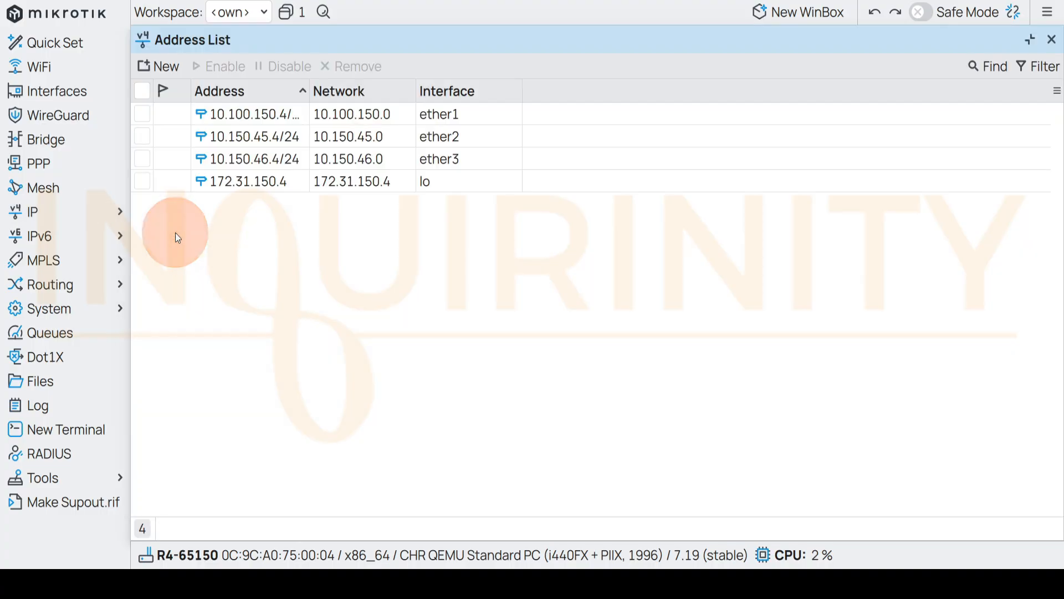
click(252, 180)
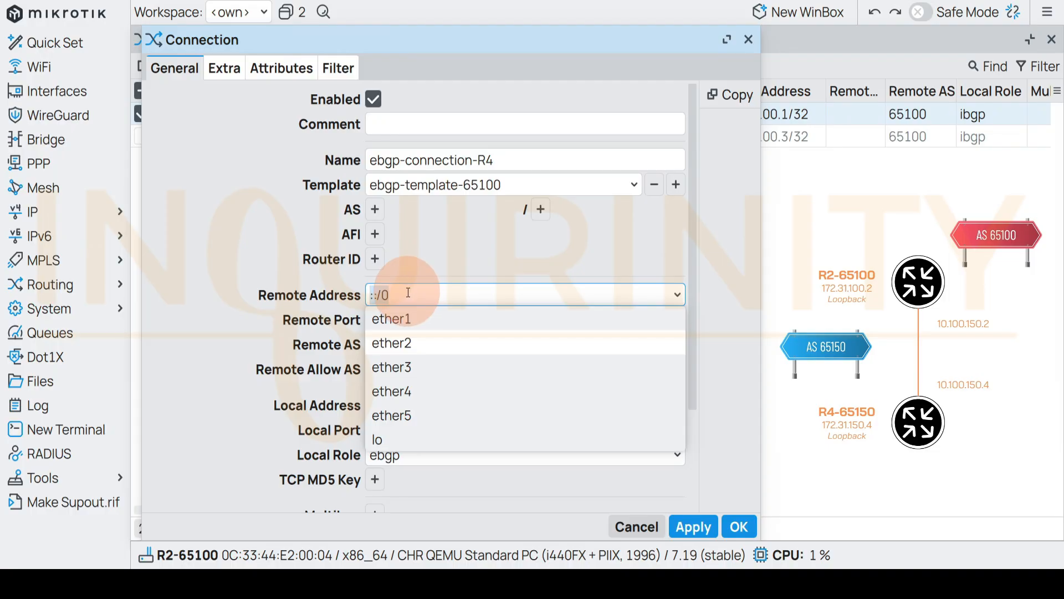
Step: Return to router R2-65100 and check the 10.100.150.0/24 link to R4 in its route list and IP address list
click(49, 220)
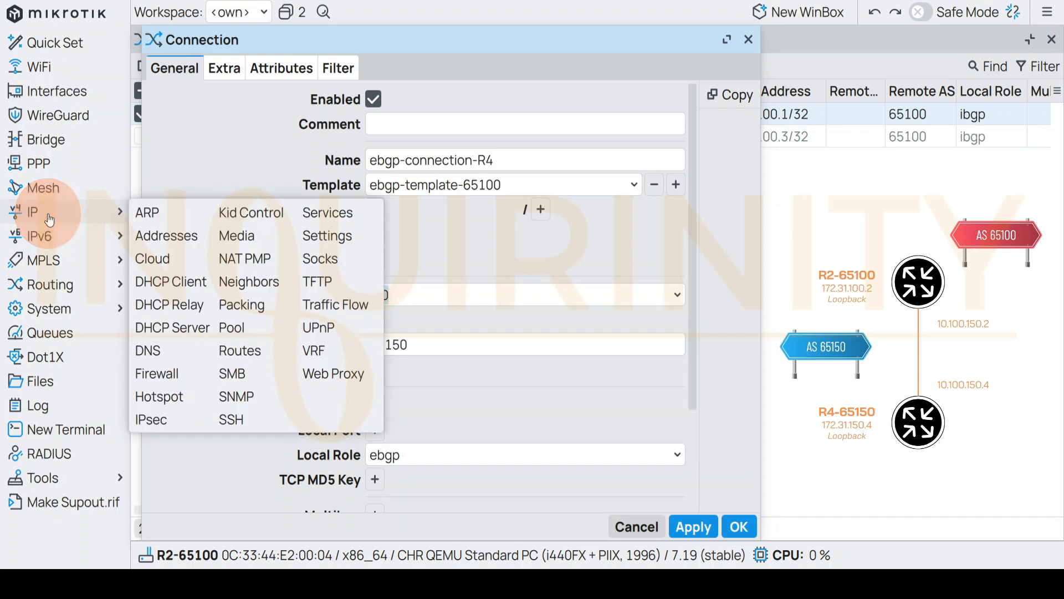
click(231, 356)
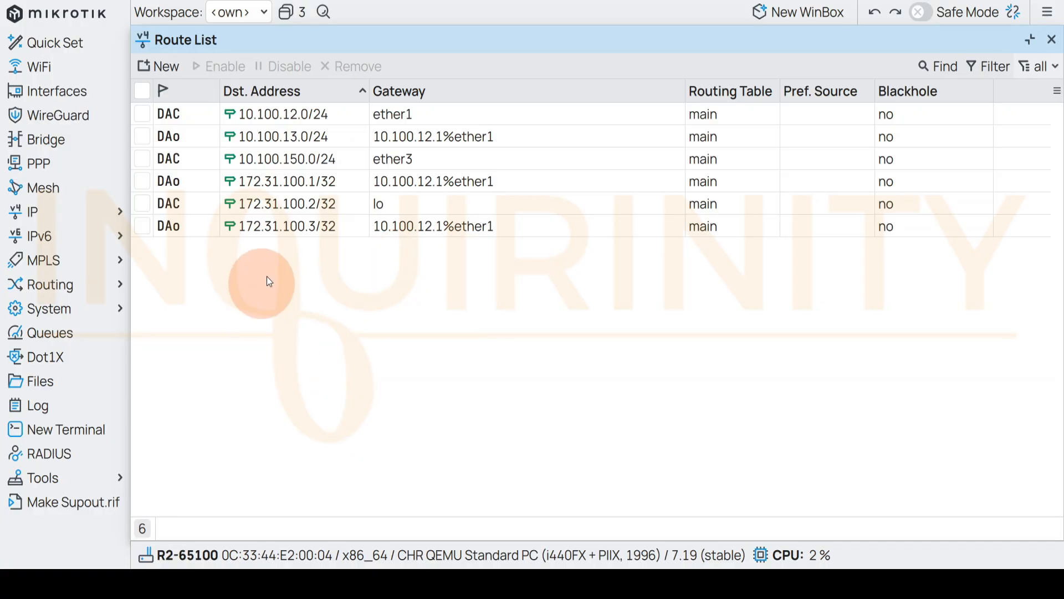
click(294, 164)
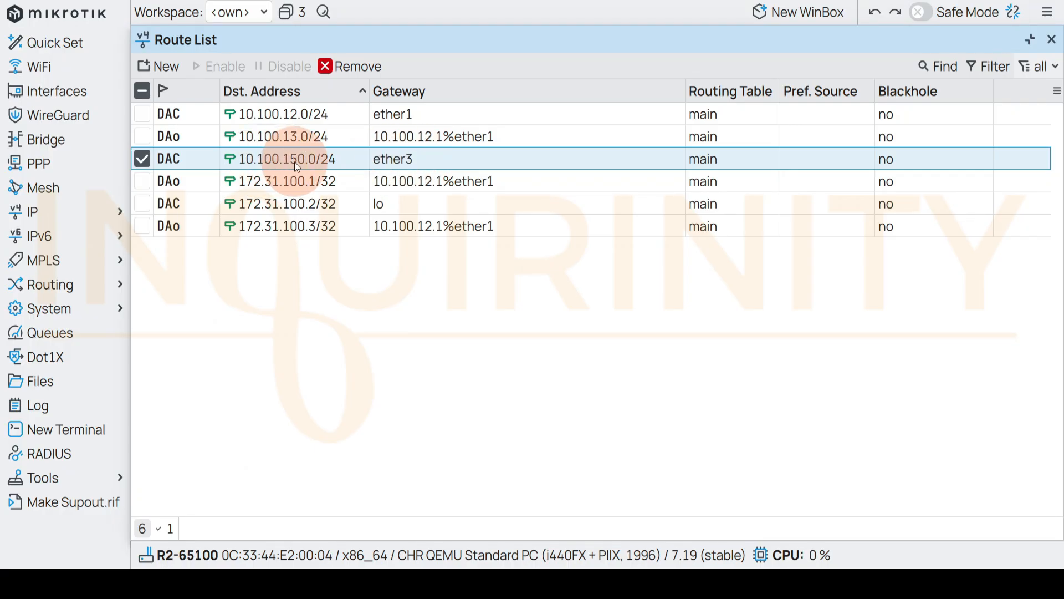
click(75, 219)
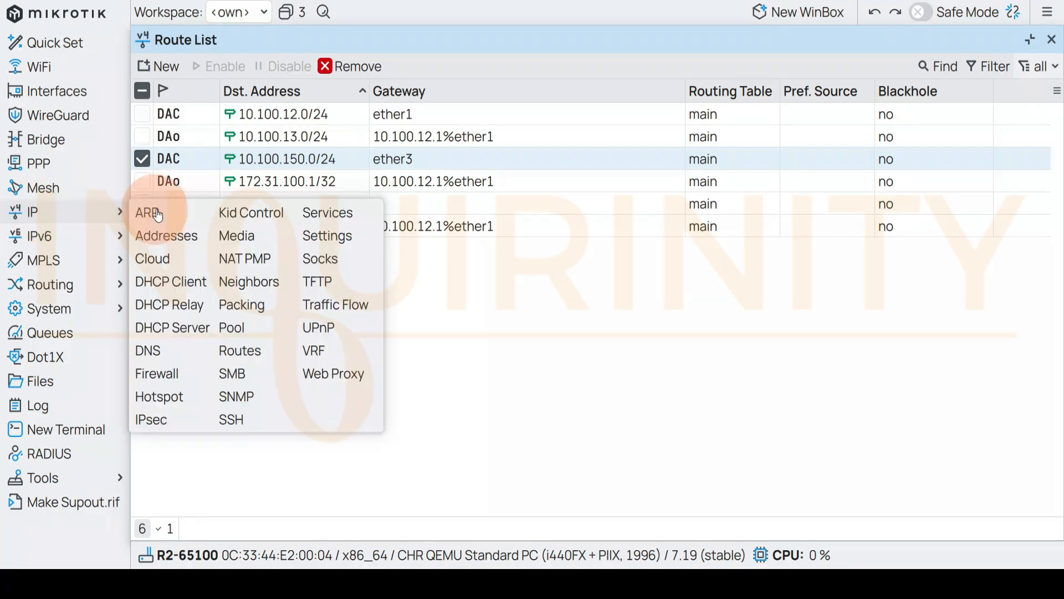
click(187, 235)
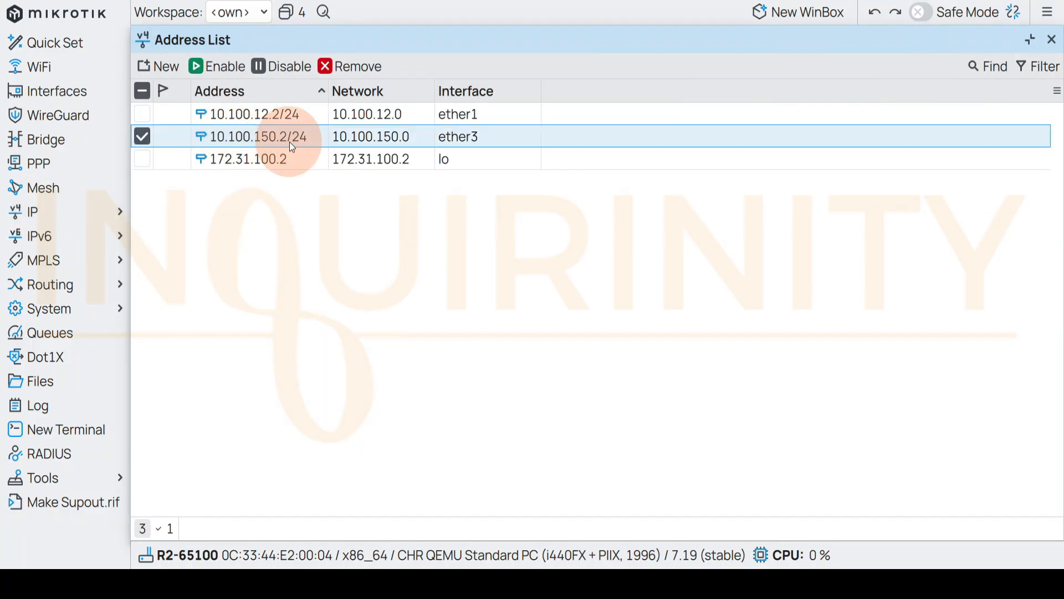
Step: Ping R4's link address 10.100.150.4 from R2 and enlarge the ping window
click(77, 483)
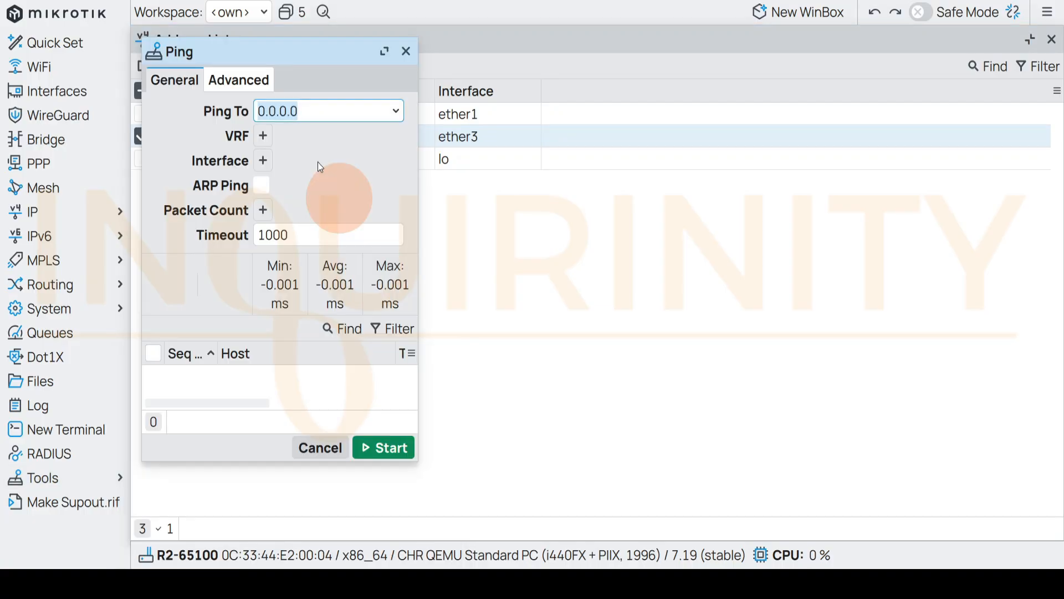
click(306, 104)
text(1)
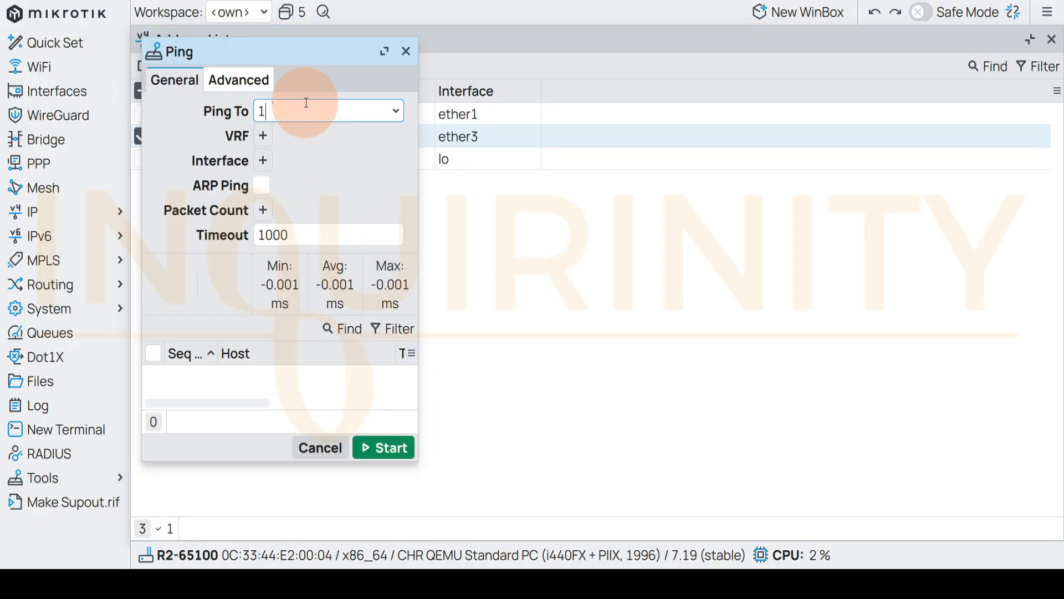
text(0.100.150.4)
click(383, 448)
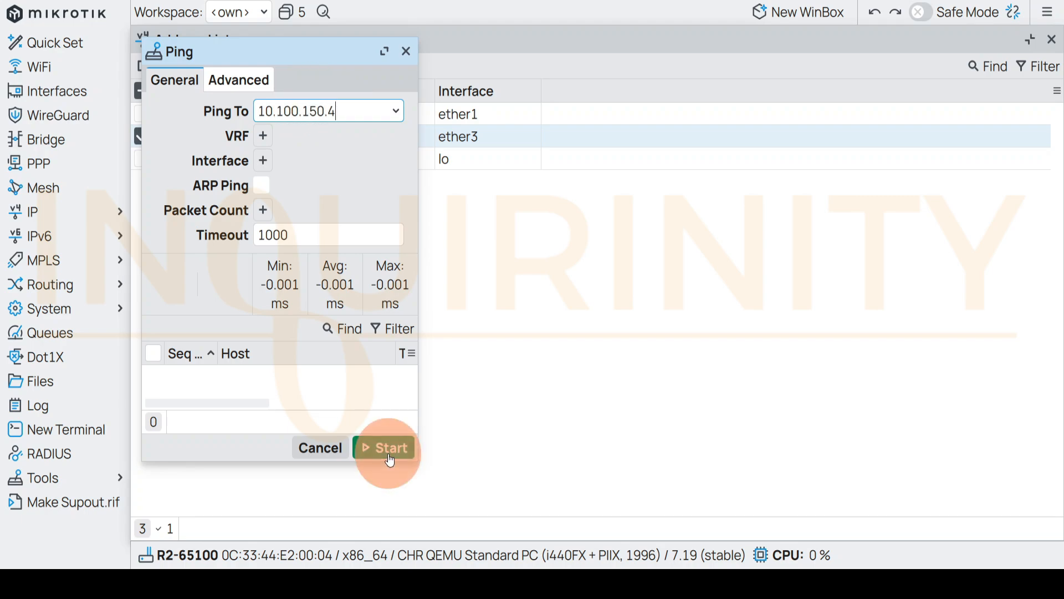
click(384, 51)
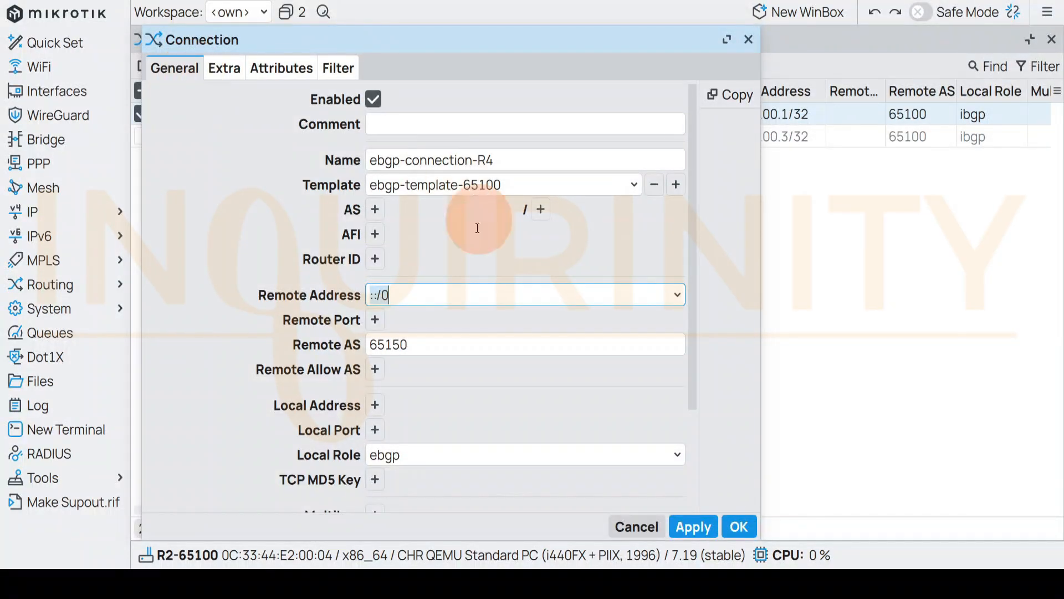
Step: Set the R4 connection's remote address to 10.100.150.4 and save the connection
click(409, 295)
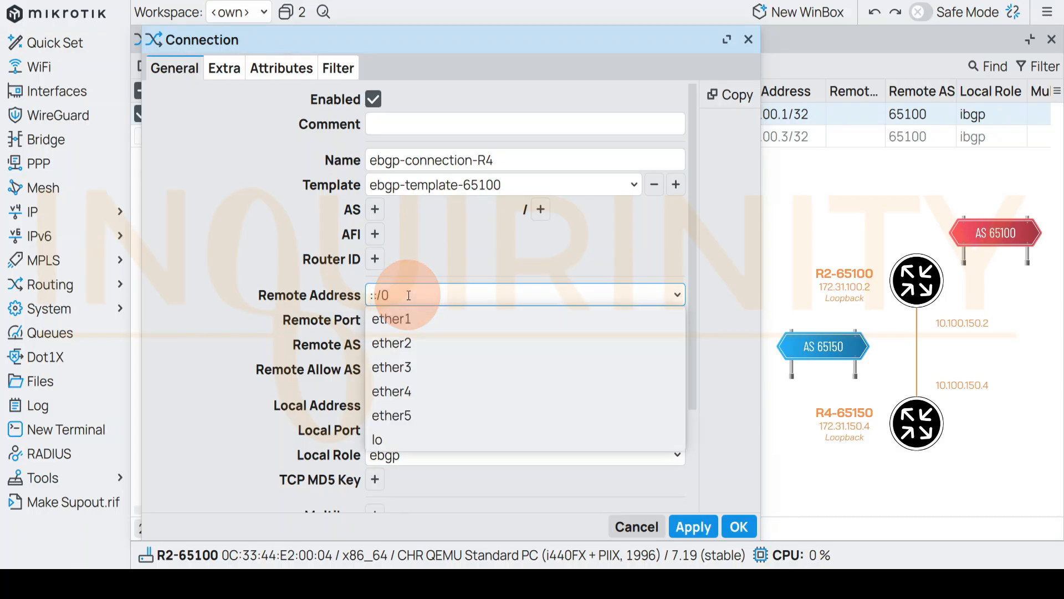
text(:)
key(BackSpace)
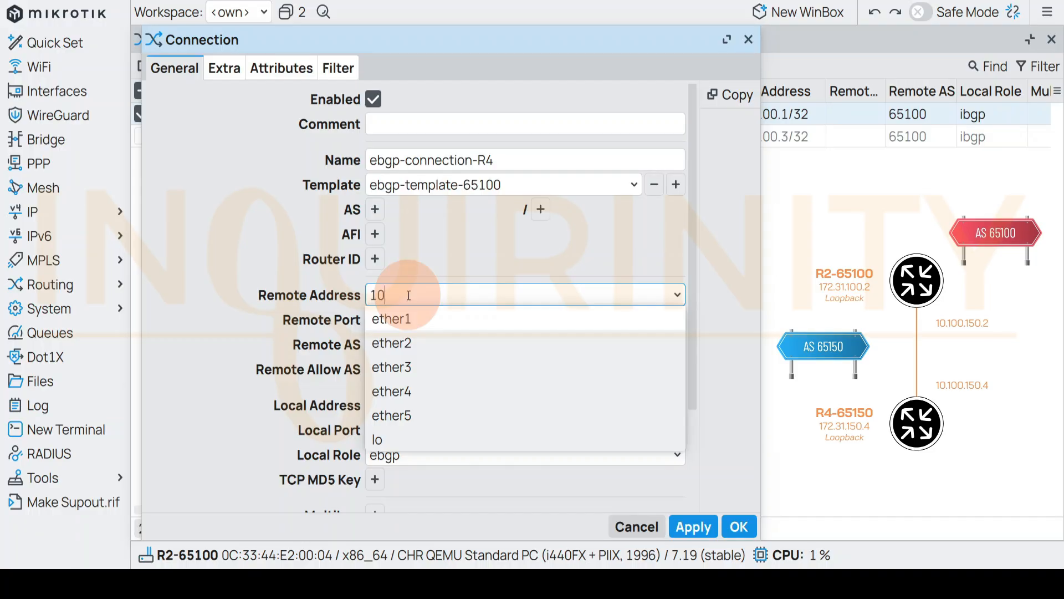
text(10.100.150.4)
click(727, 367)
click(737, 525)
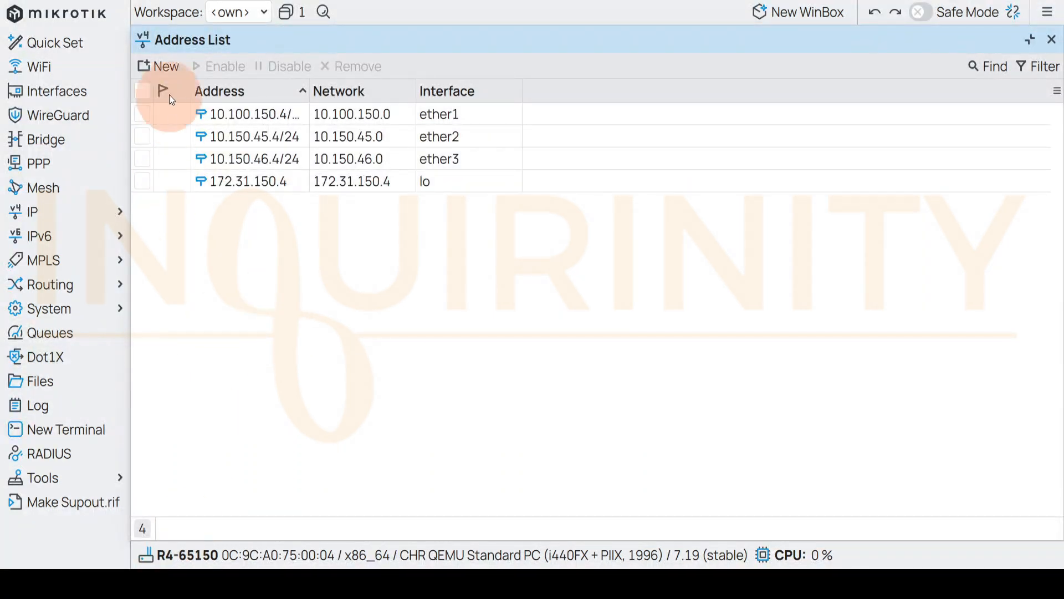
Step: On router R4-65150, replace the address list with the enlarged BGP window and disable the default BGP template
click(1053, 40)
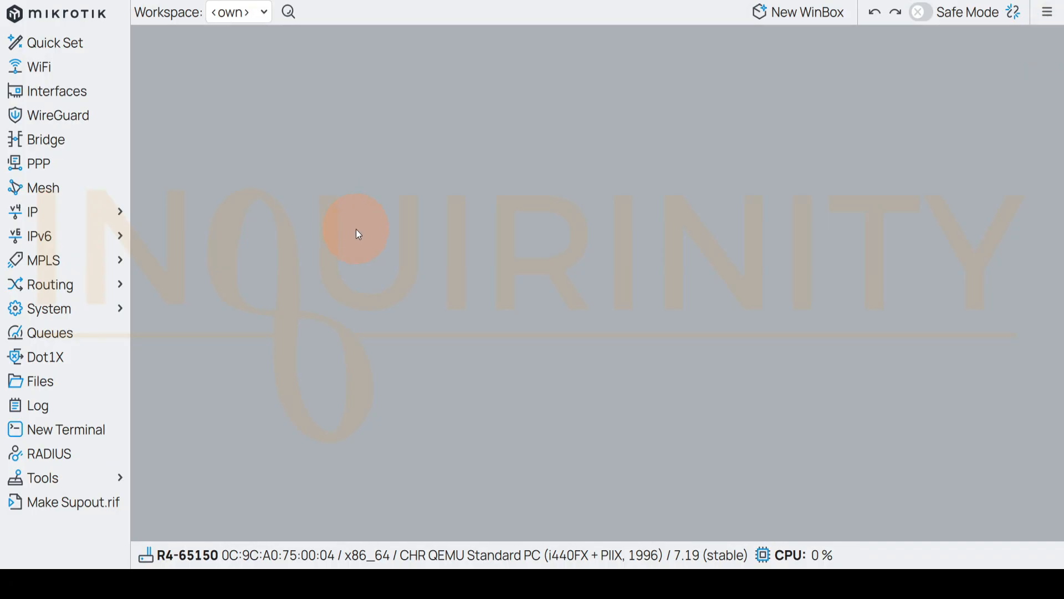
click(62, 286)
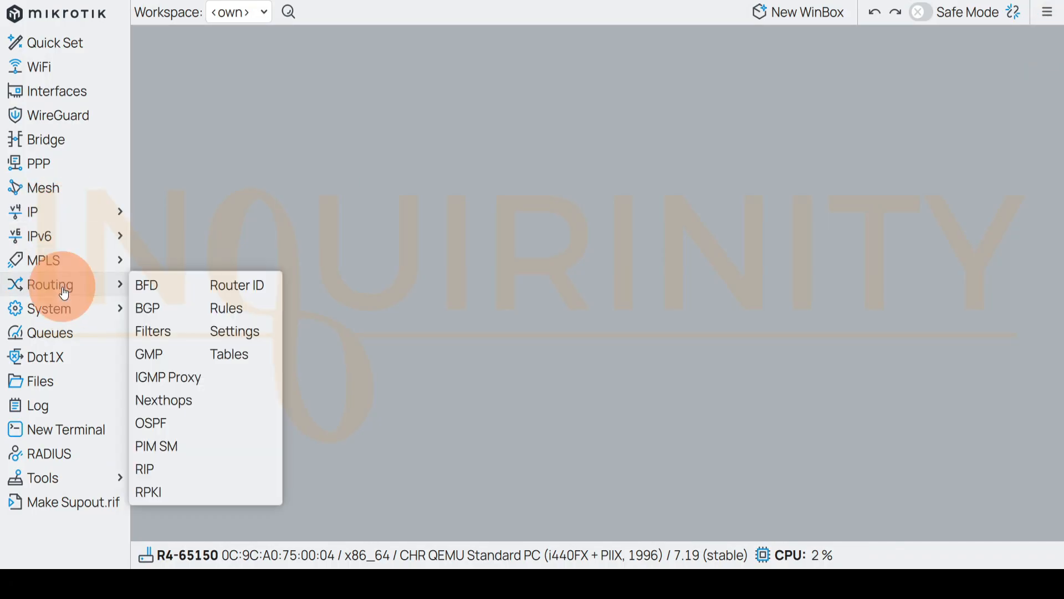
click(148, 311)
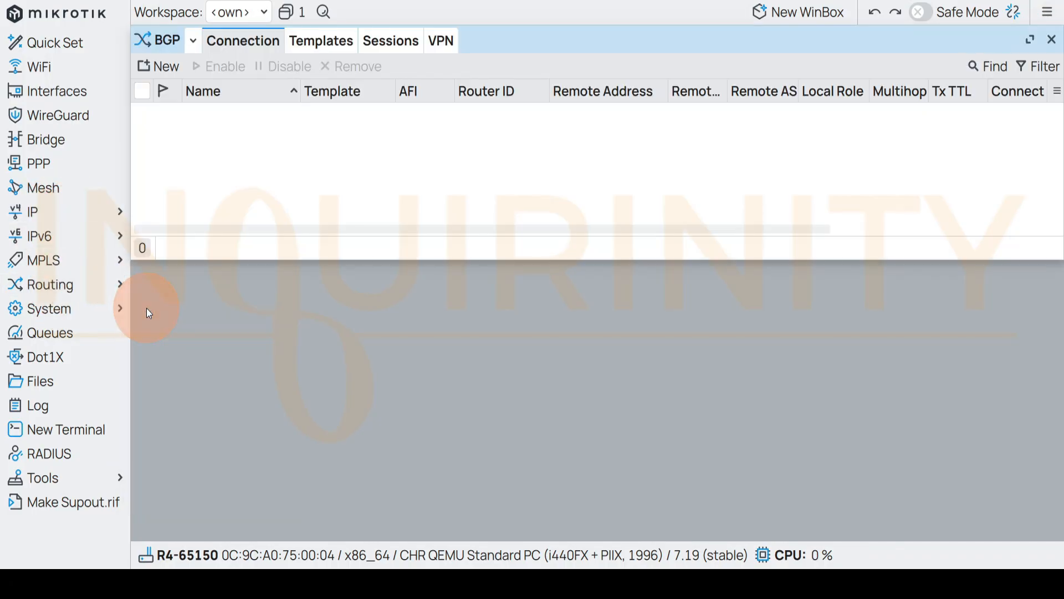
click(1030, 41)
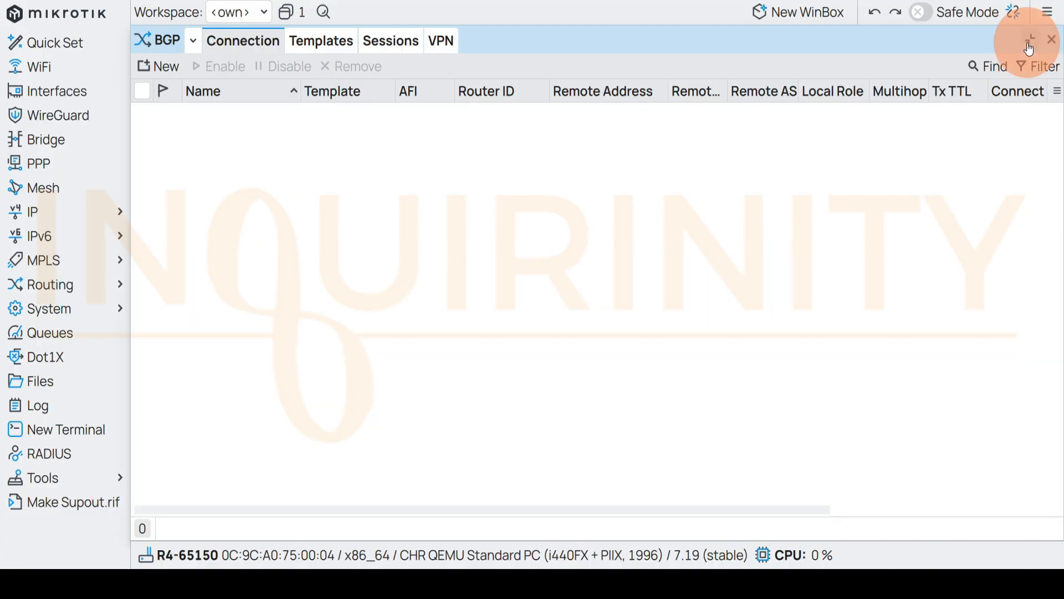
click(325, 43)
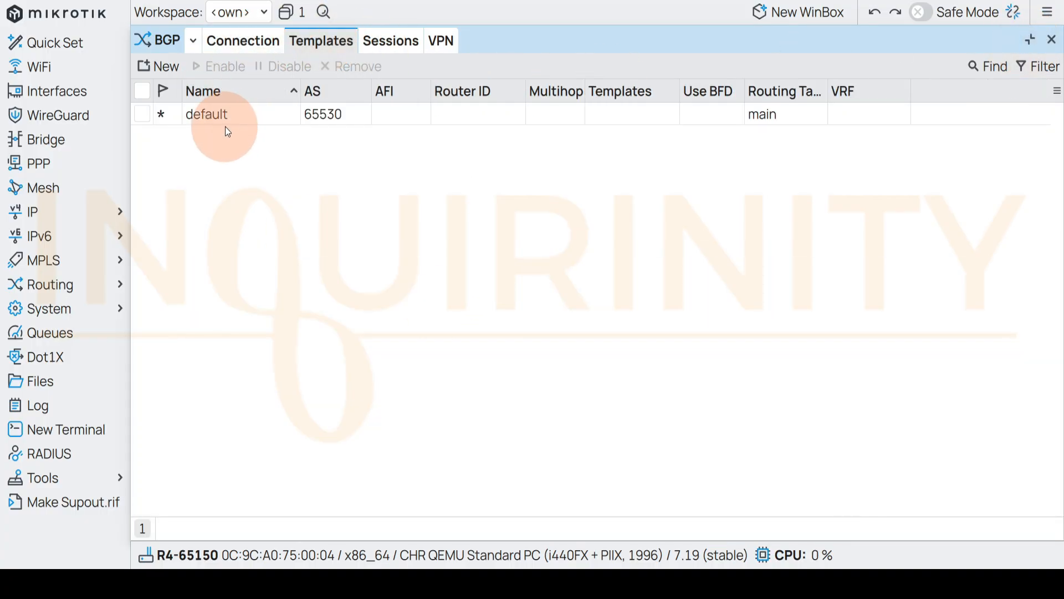
click(165, 117)
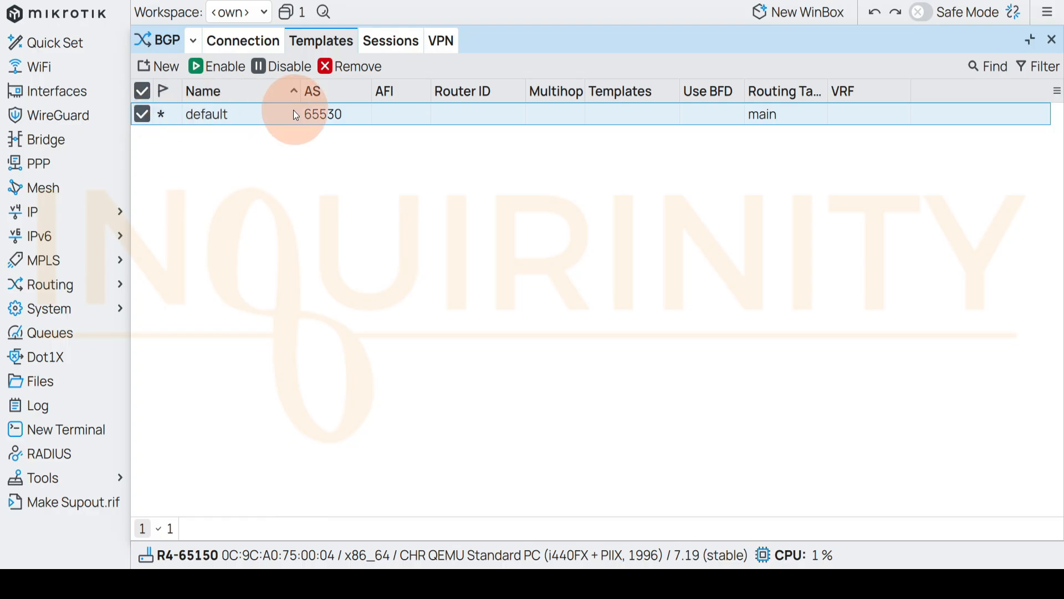
click(281, 75)
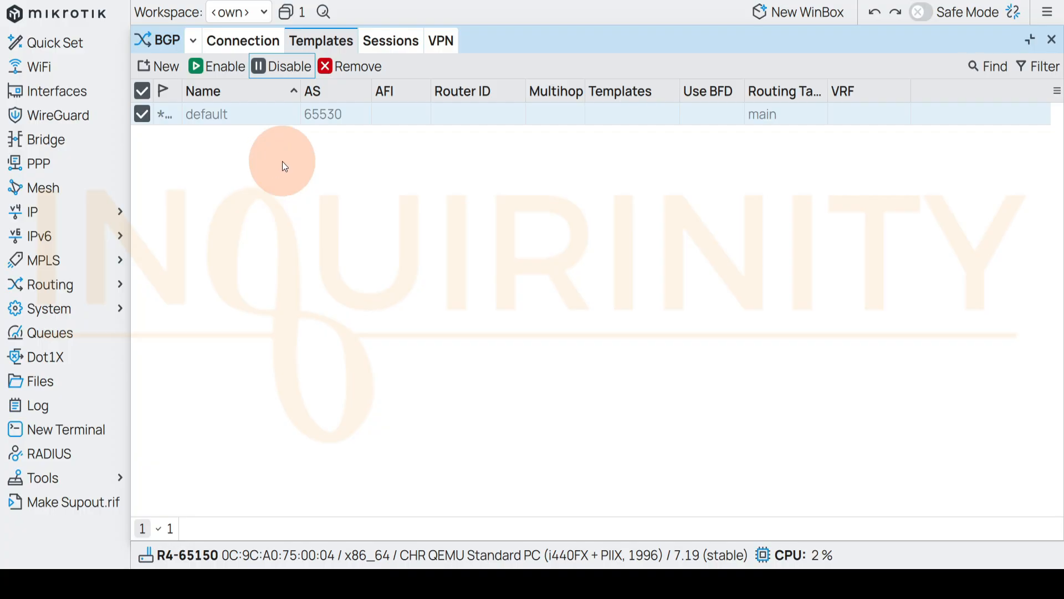
Step: Create a new BGP template on R4 with ebgp-template-65150 as both its comment and its name
click(170, 76)
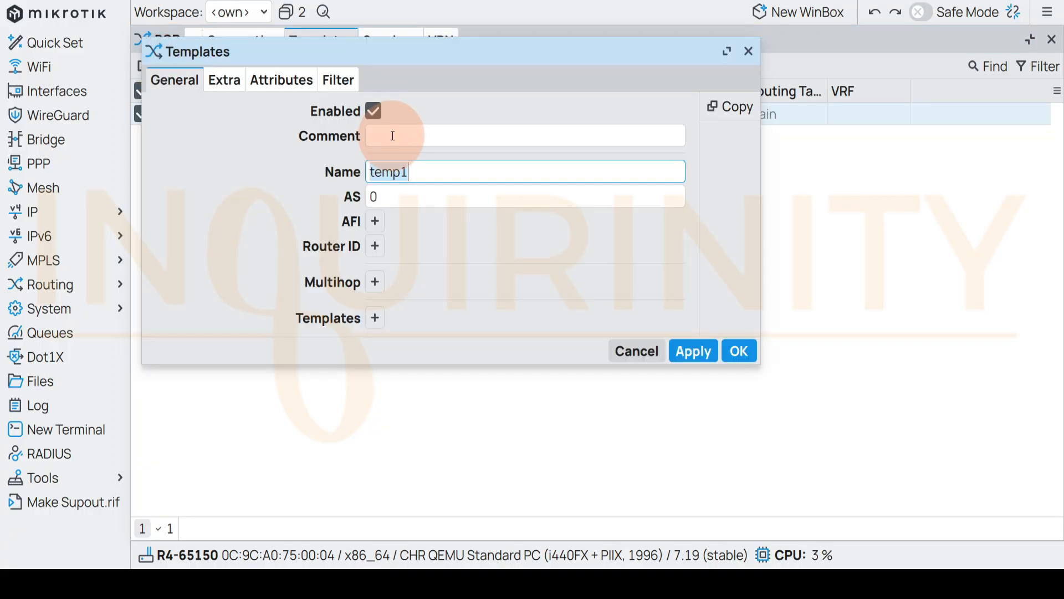
click(393, 136)
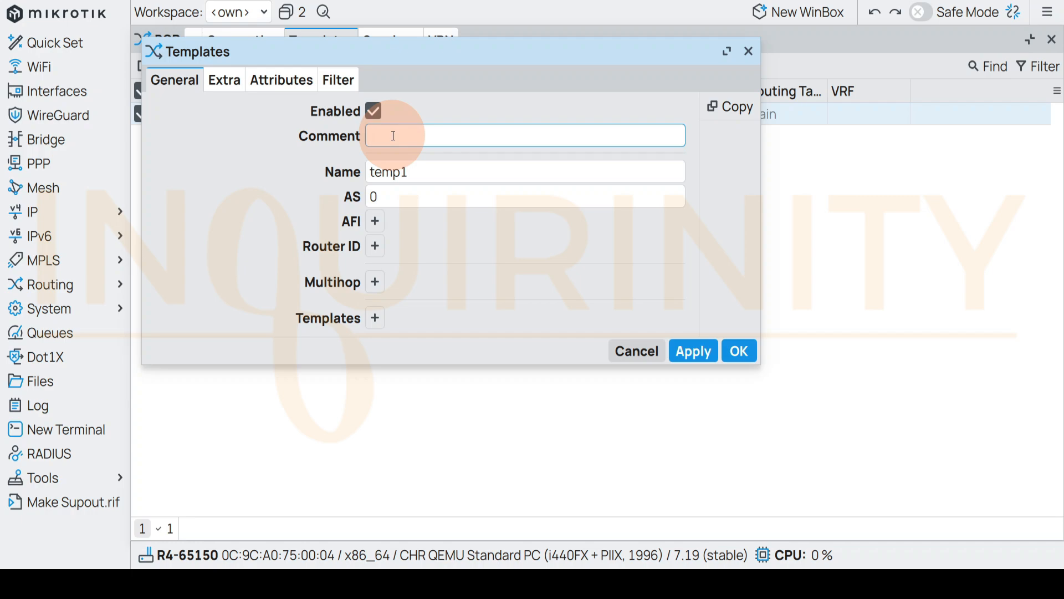
text(ebpg)
text(-template-65150)
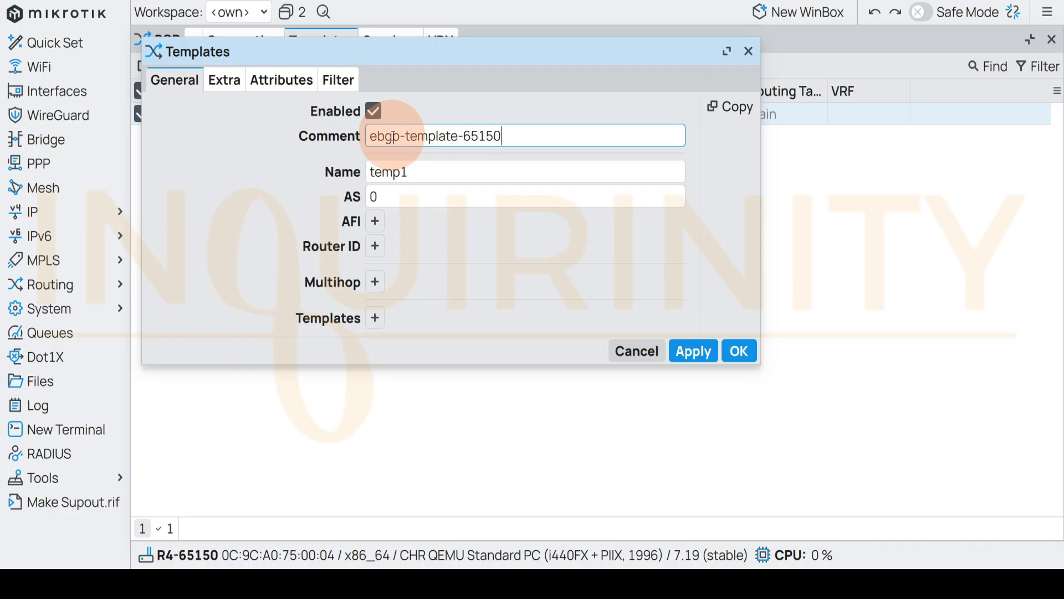
drag(504, 136, 303, 136)
key(ctrl+c)
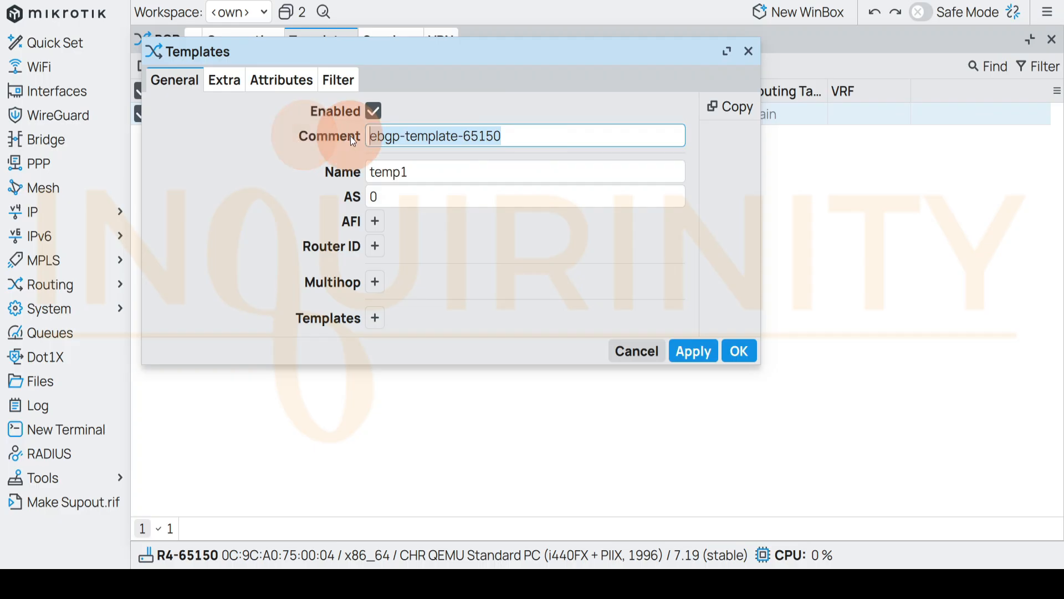
drag(424, 172, 350, 174)
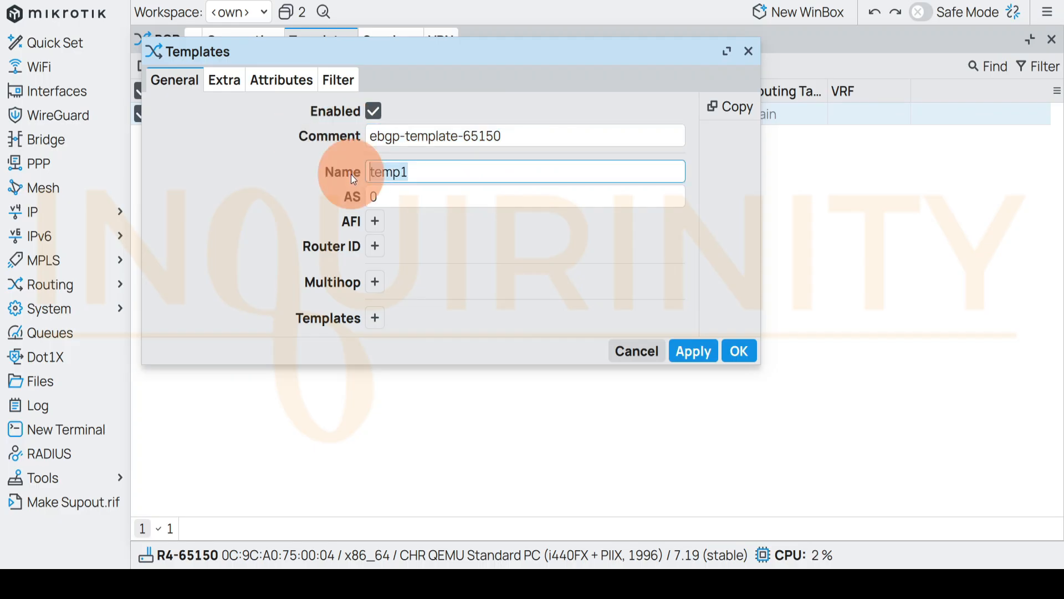
key(ctrl+v)
Step: Set the new template's AS to 65150 and its router ID to 172.31.150.4, and apply the settings
drag(423, 195, 350, 194)
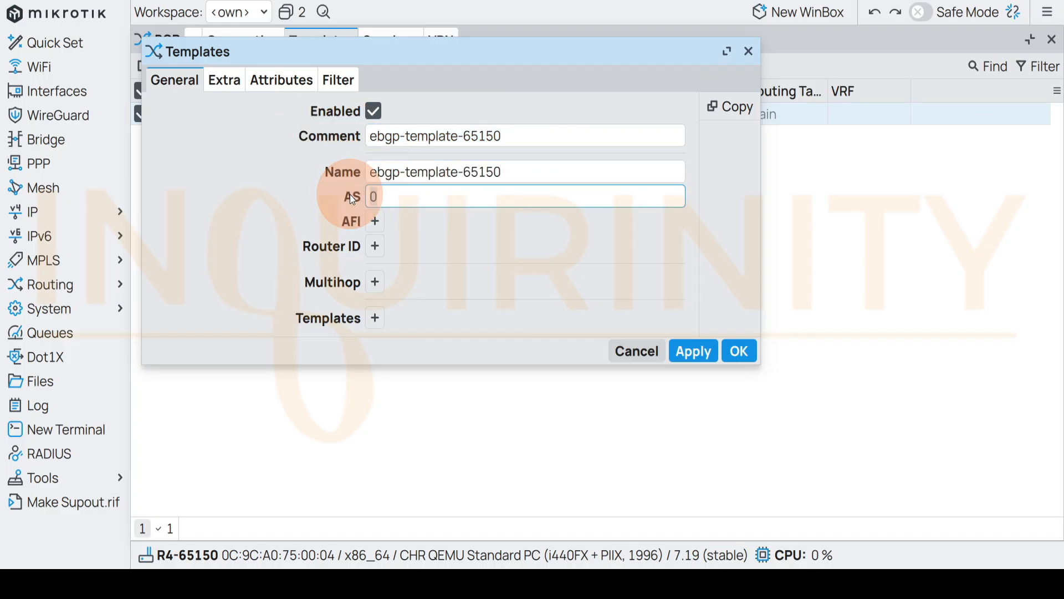
text(65150)
click(376, 246)
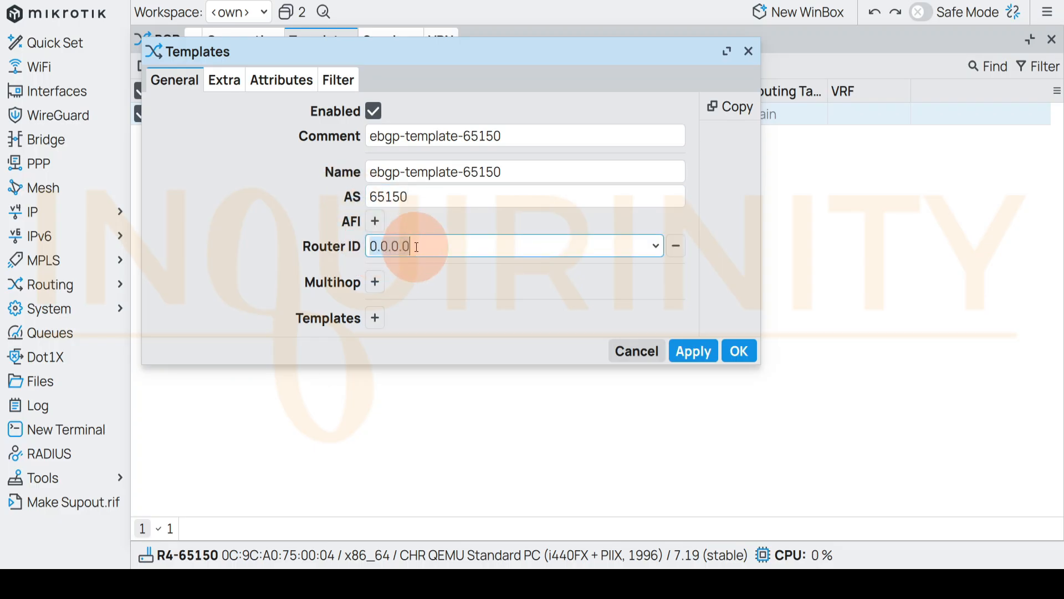
click(513, 237)
text(172.31)
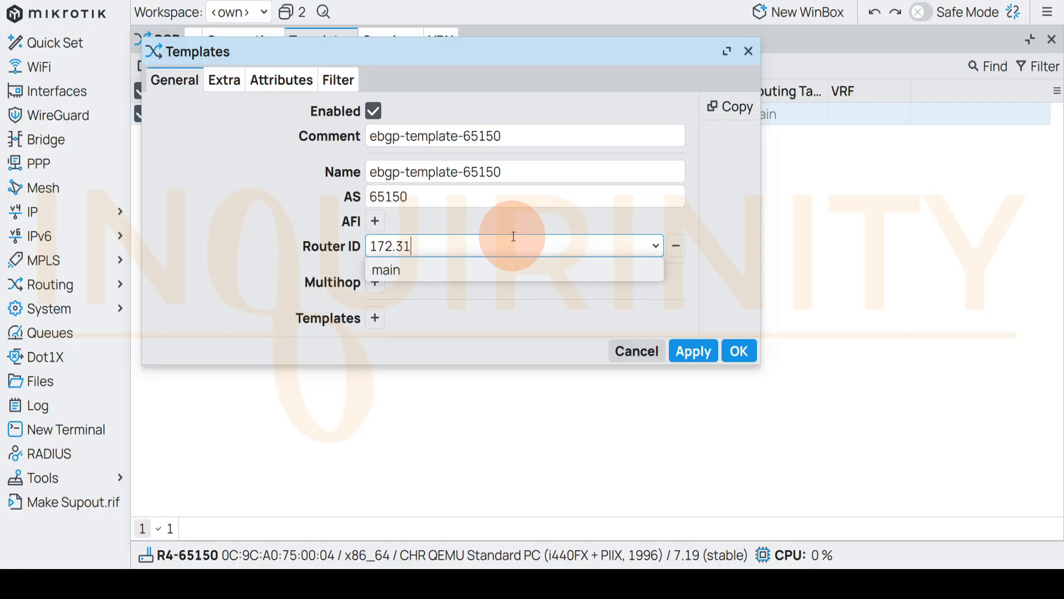
text(.150.4)
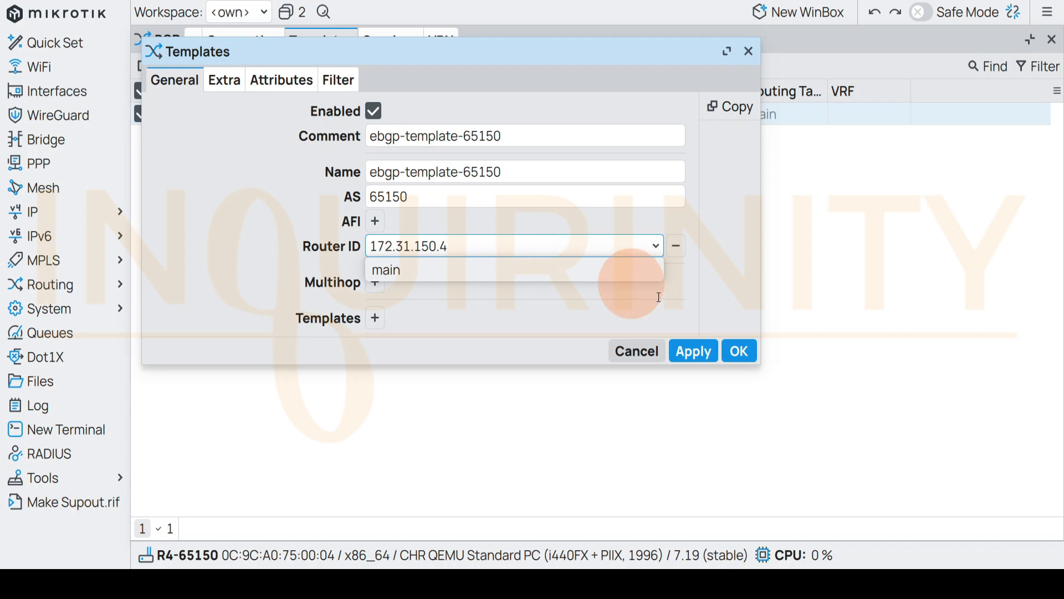
click(697, 353)
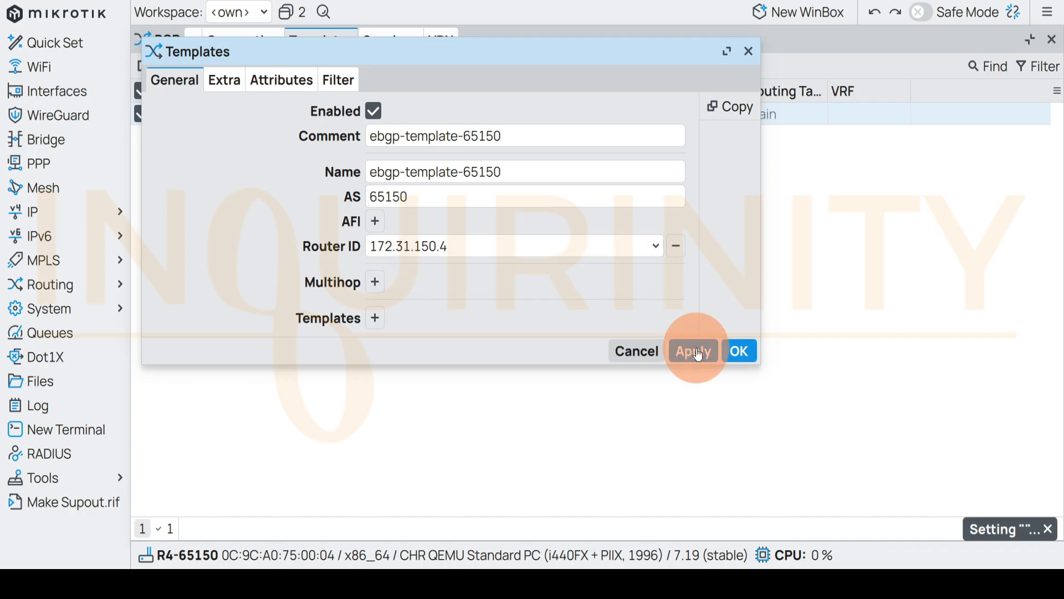
Step: Check R4's loopback entry in the IP address list against the router ID in ebgp-template-65150, and close the template
click(41, 212)
click(177, 233)
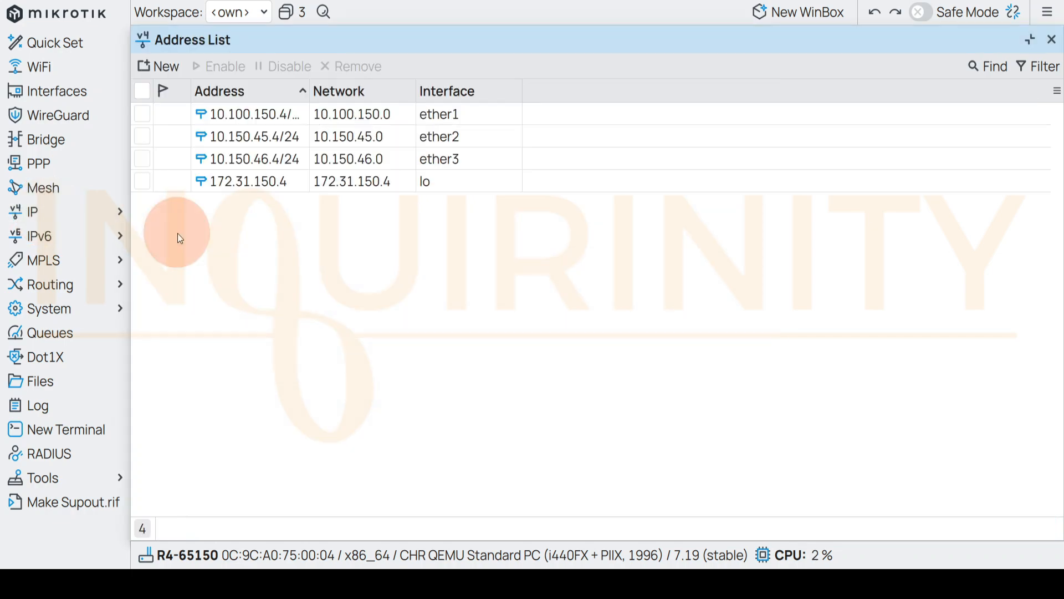
click(243, 186)
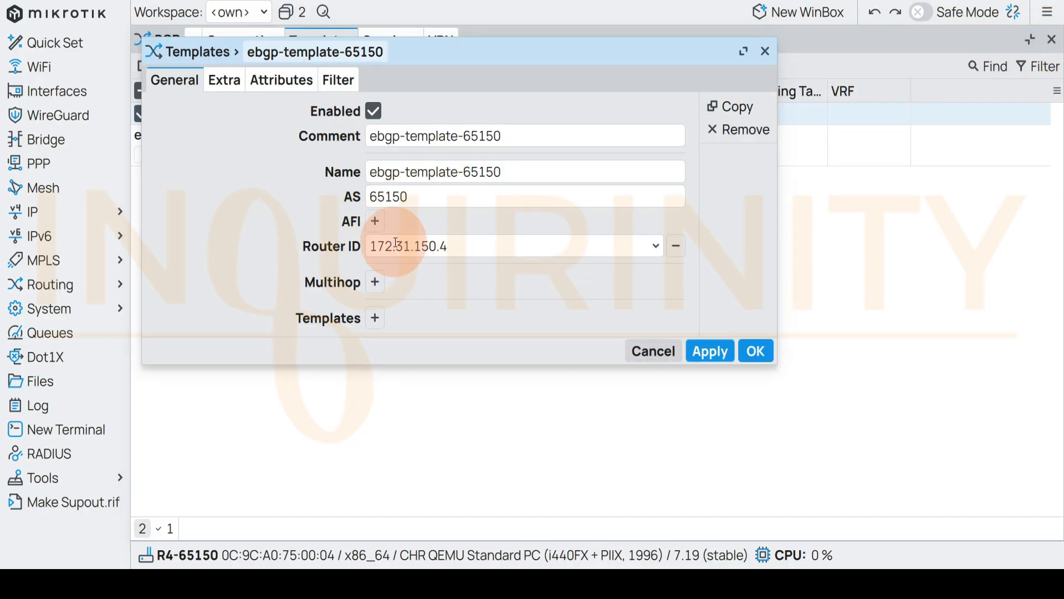
click(744, 51)
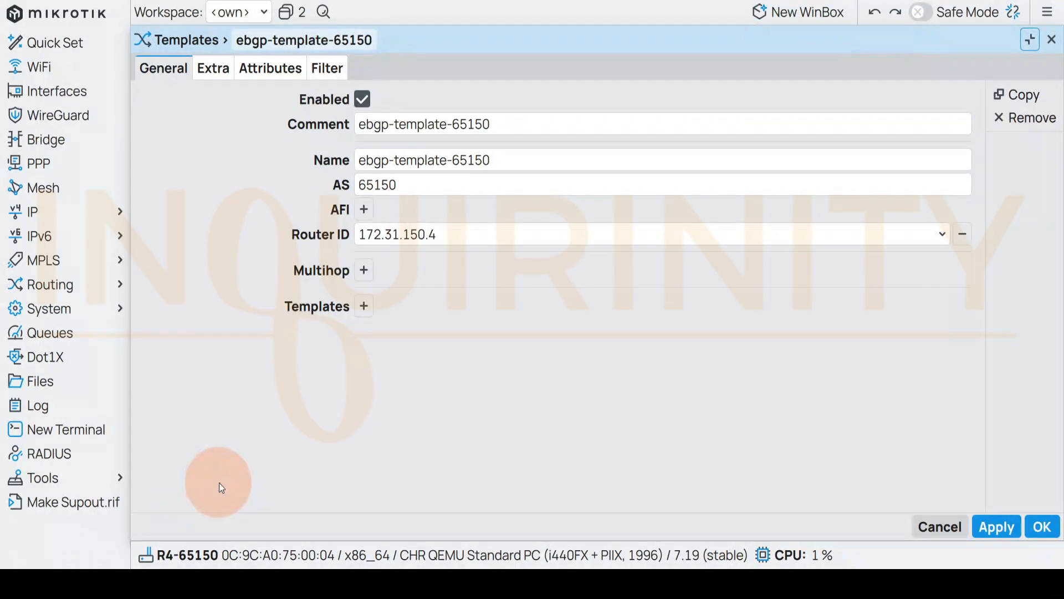
click(1047, 43)
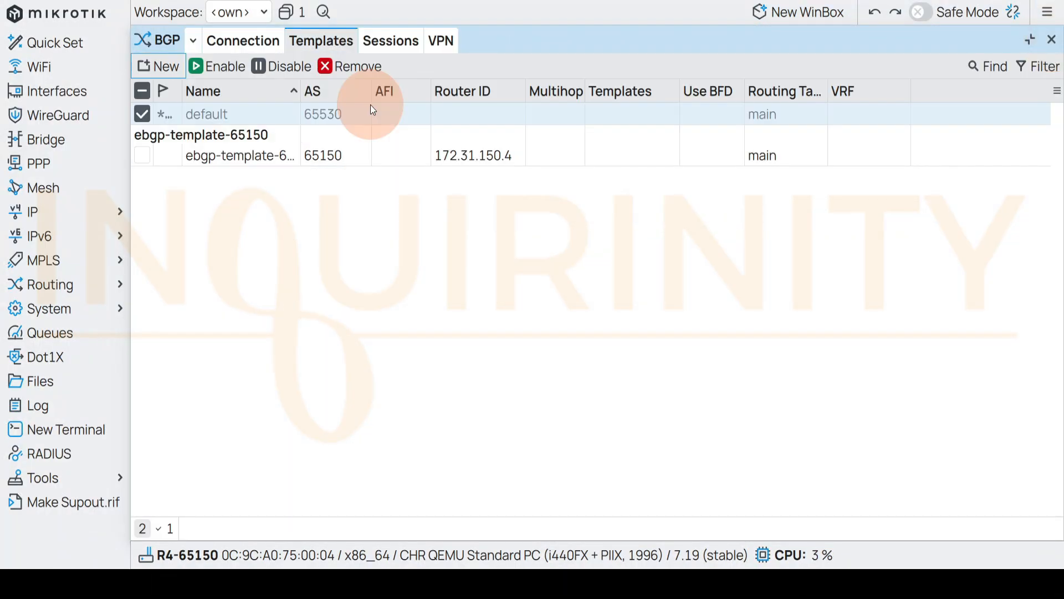
Step: Create a new BGP connection on R4 with ebgp-connection-R2 as both its comment and its name
click(388, 45)
click(390, 44)
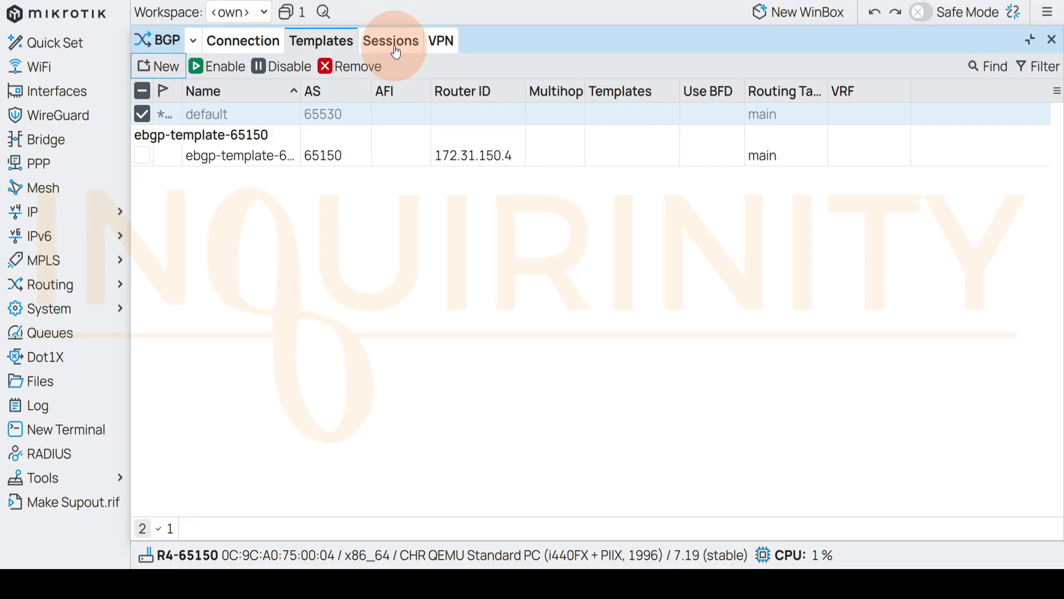
click(251, 47)
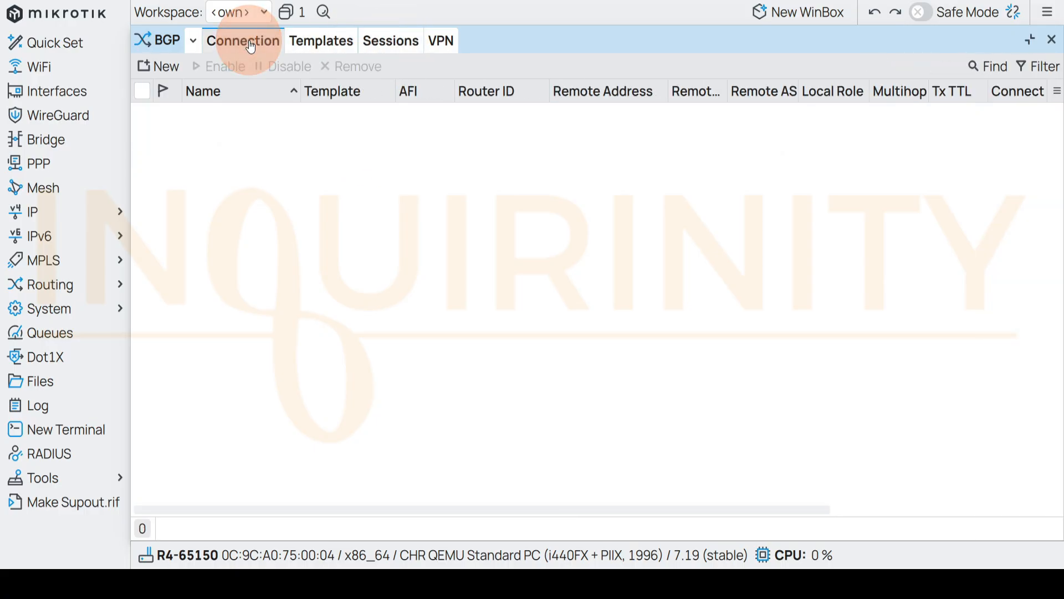
click(159, 67)
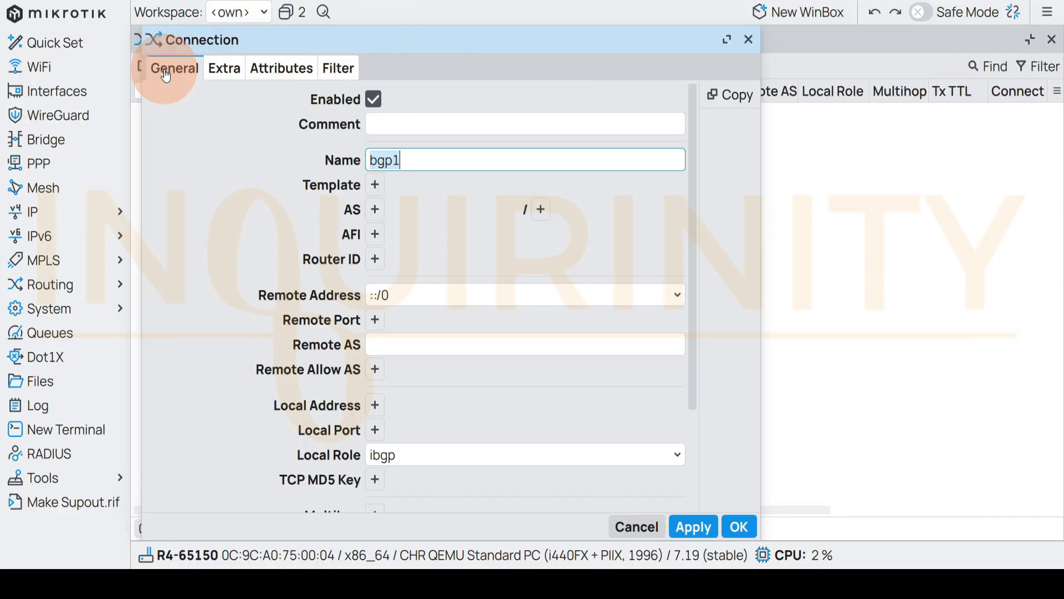
click(390, 126)
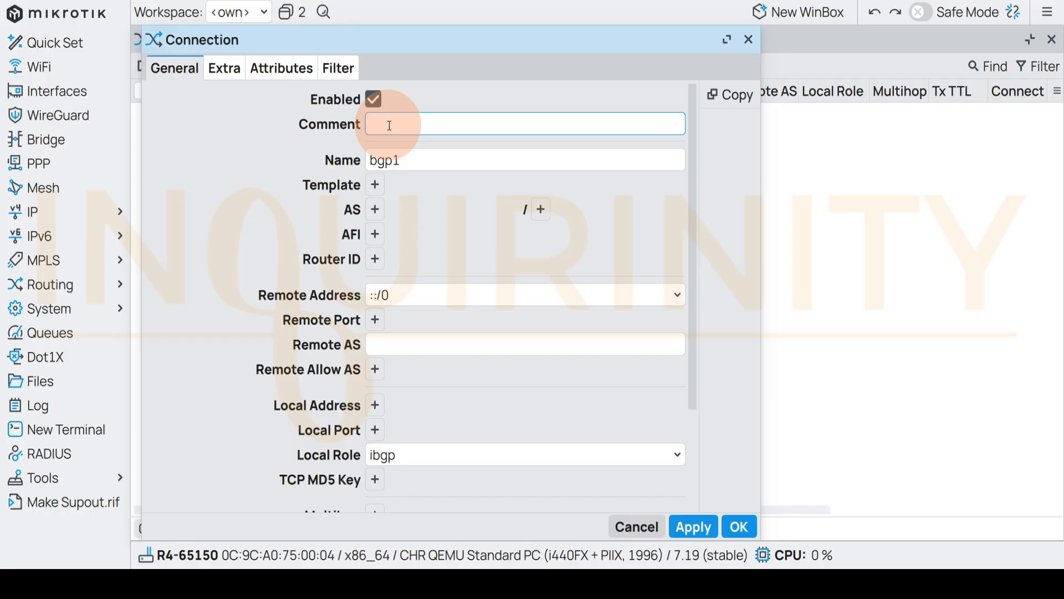
text(ebgp-conne)
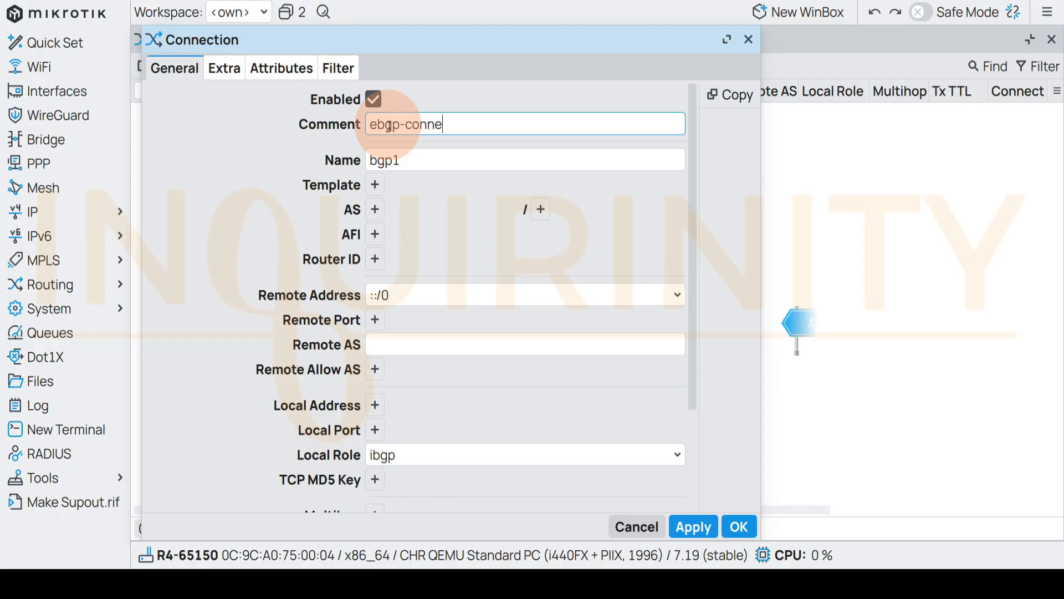
text(ction-R2)
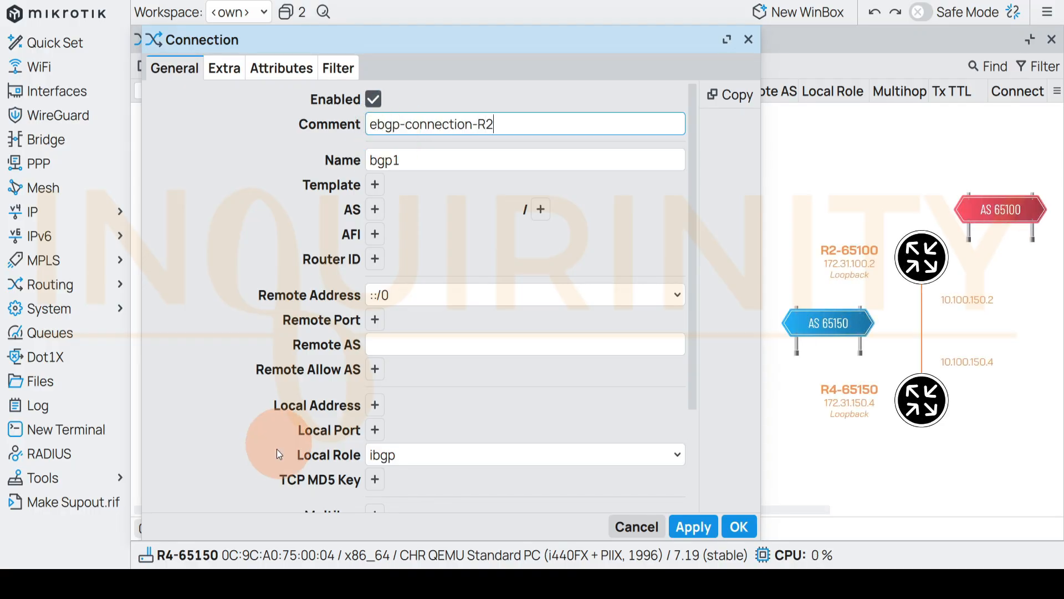
click(177, 537)
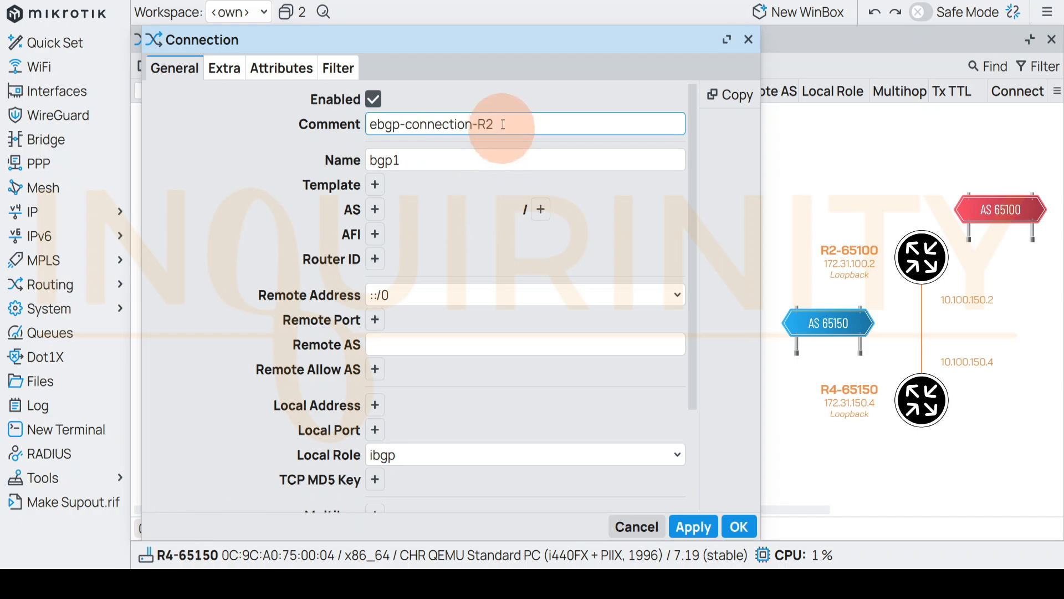
drag(499, 124, 318, 123)
key(ctrl+c)
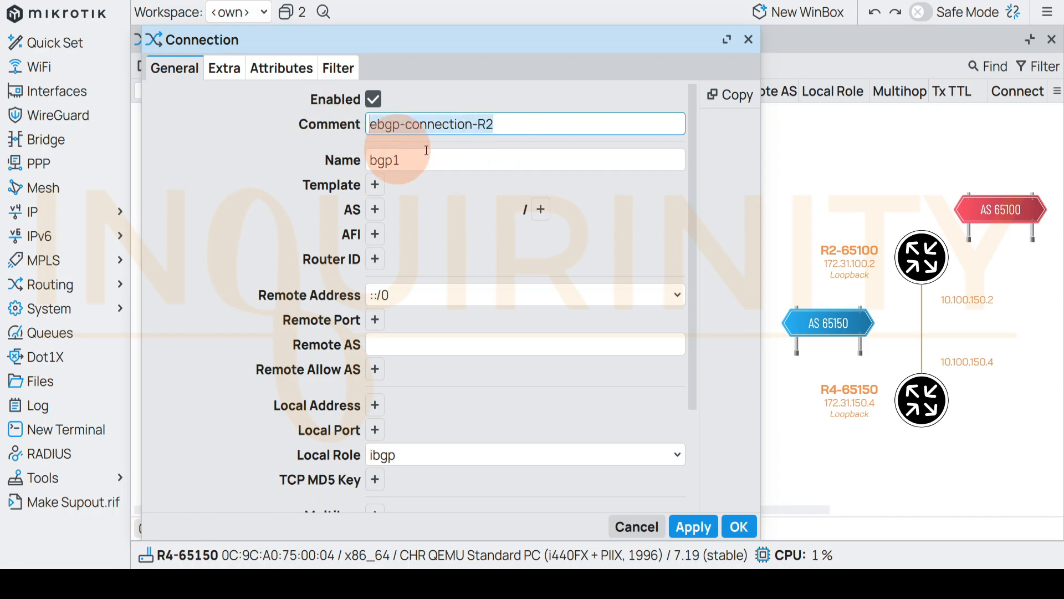
double_click(402, 160)
key(ctrl+v)
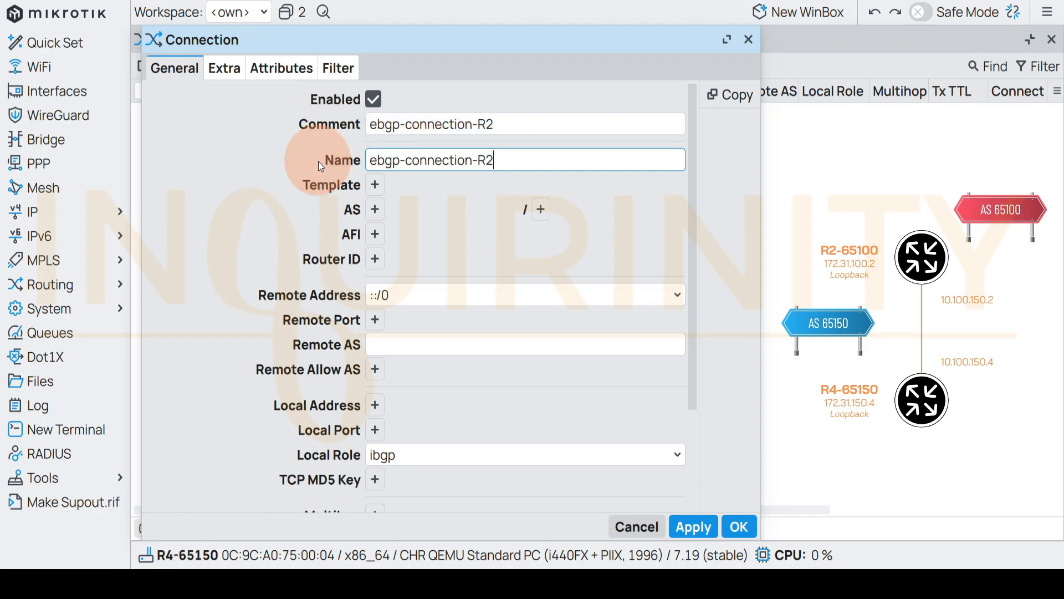
Step: Assign ebgp-template-65150 as the template of the R2 connection
click(374, 184)
click(423, 188)
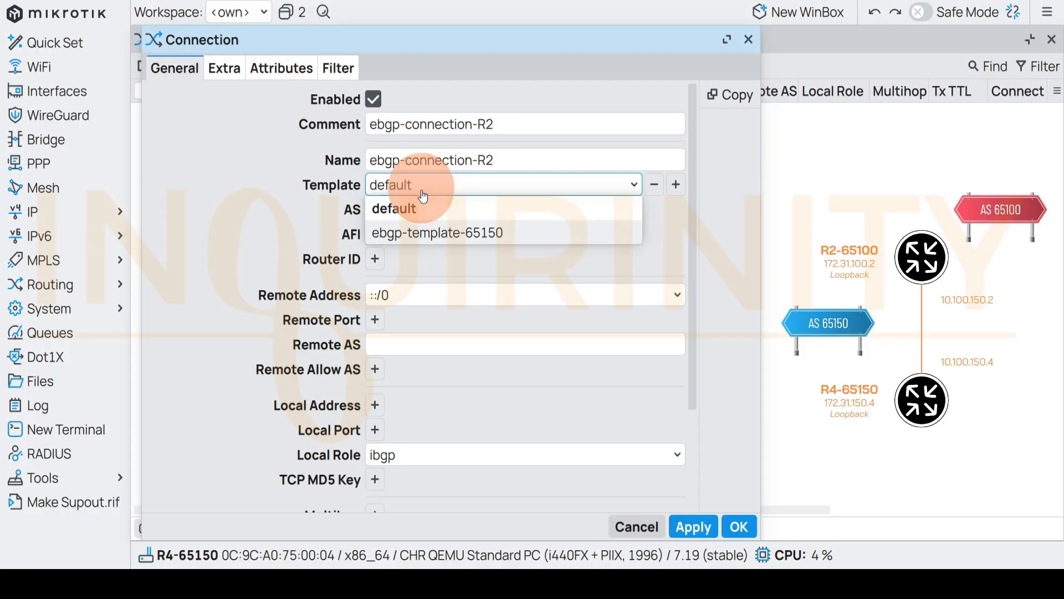
click(418, 232)
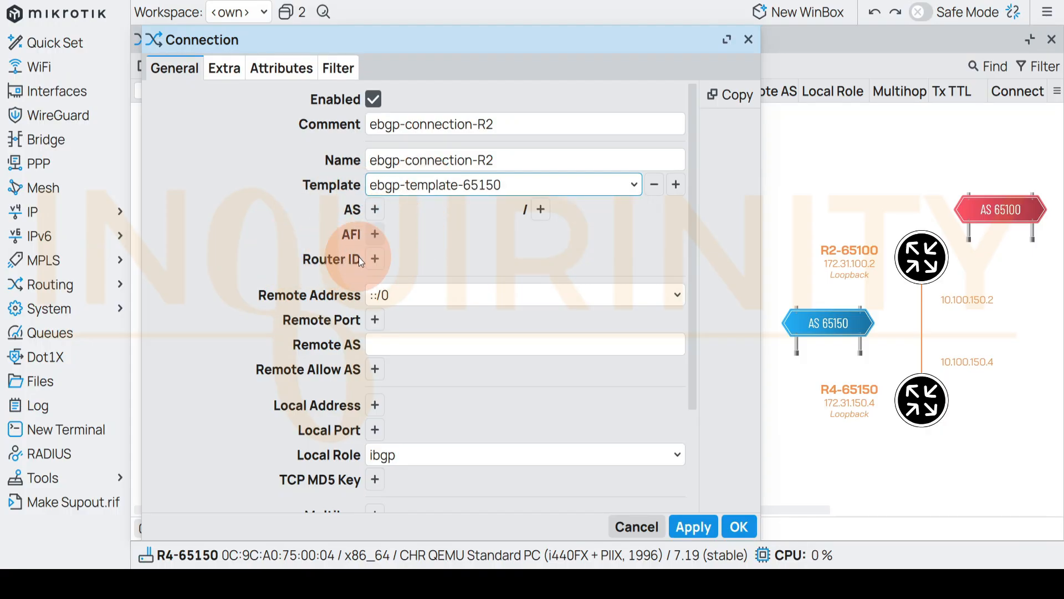
Step: Set the R2 connection's remote AS to 65100 and its local role to ebgp
click(404, 344)
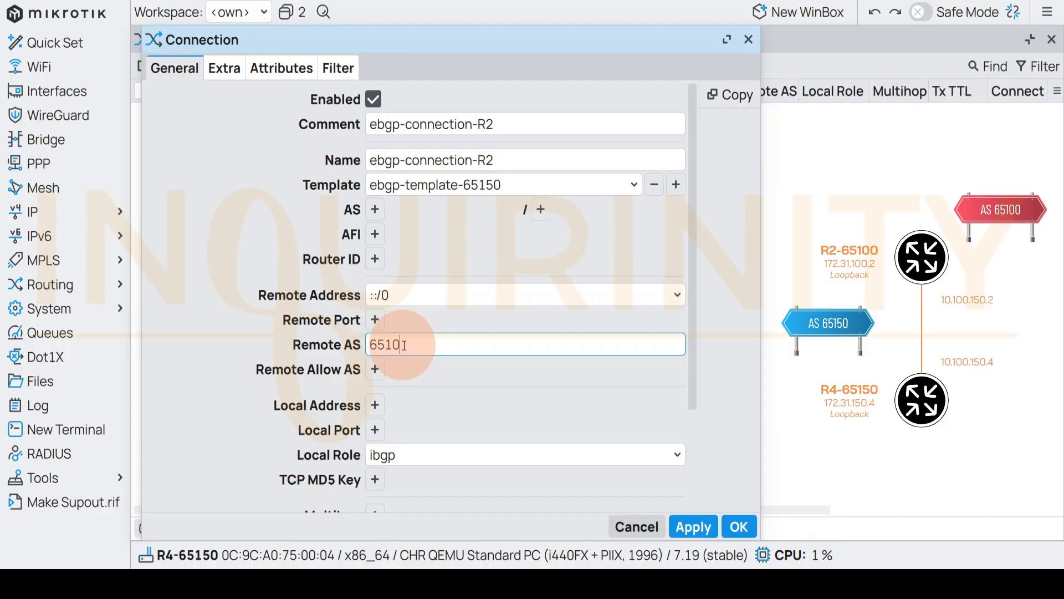
click(404, 462)
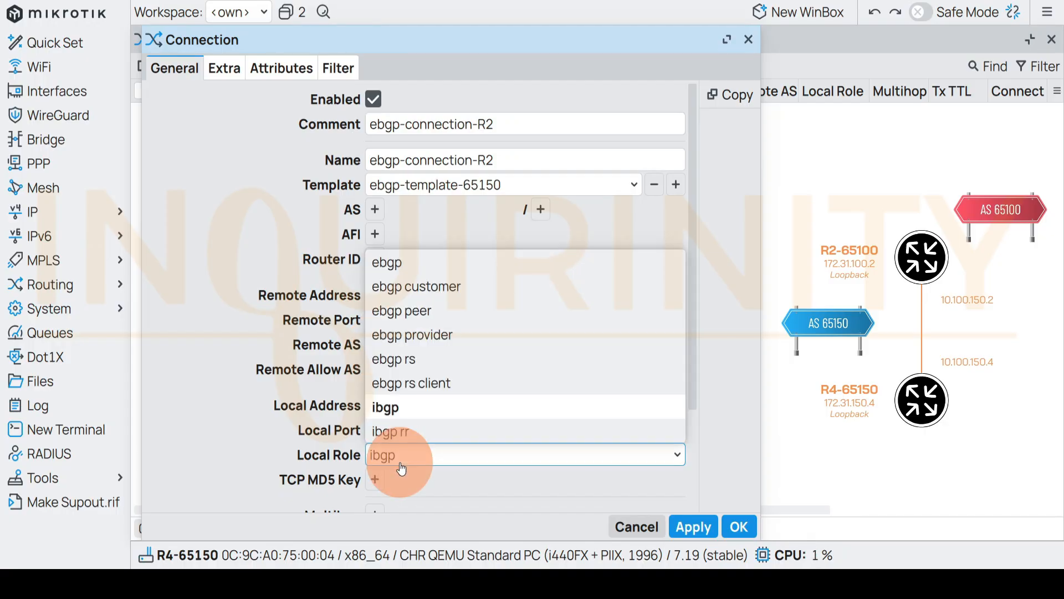
click(417, 274)
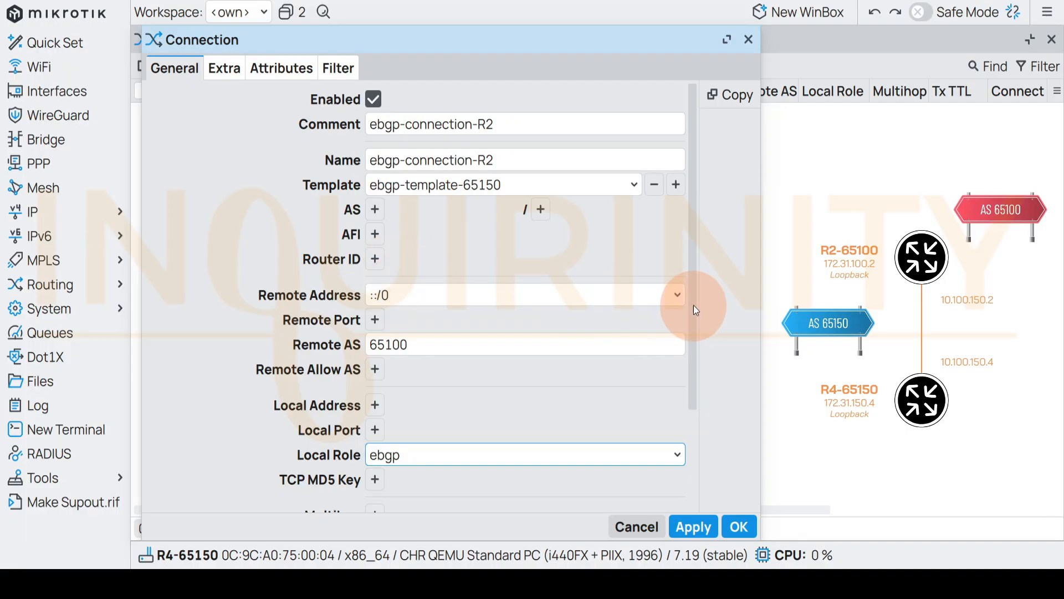
Step: Enable both the Connect and Listen options for the R2 connection
click(693, 473)
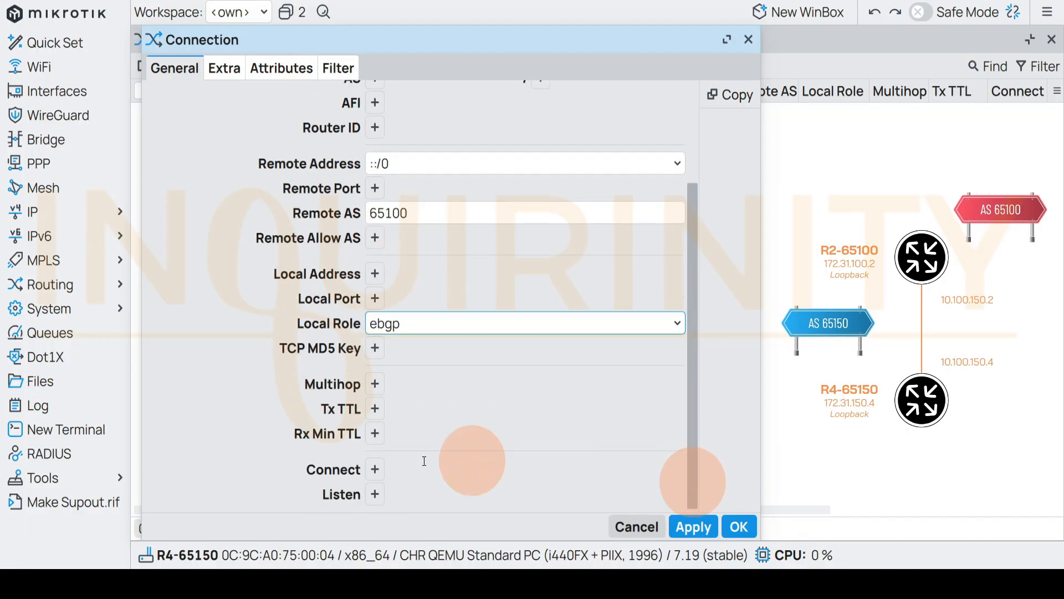
click(376, 471)
click(373, 470)
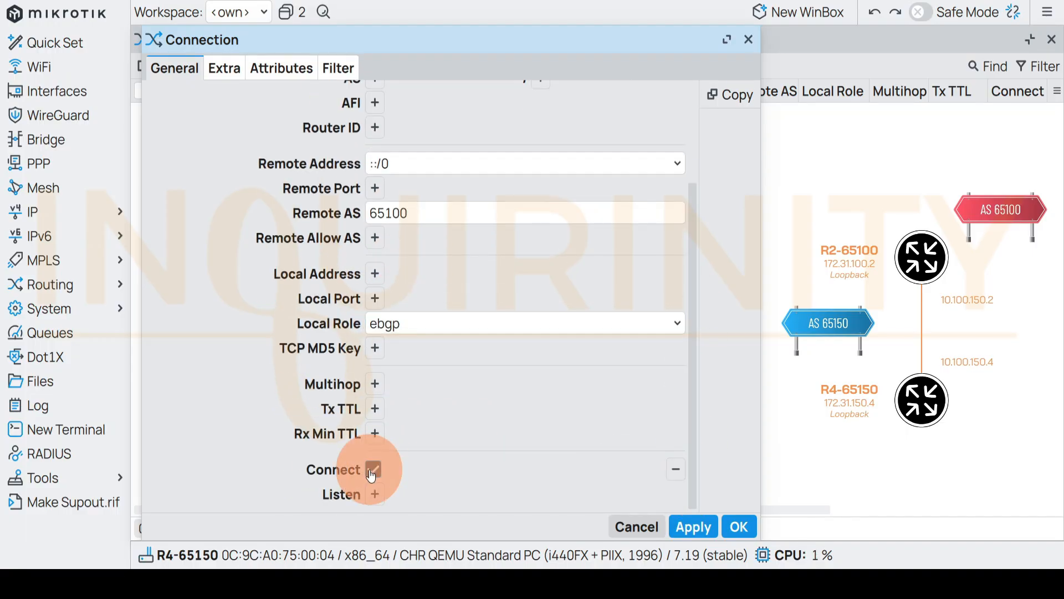
click(375, 494)
click(377, 500)
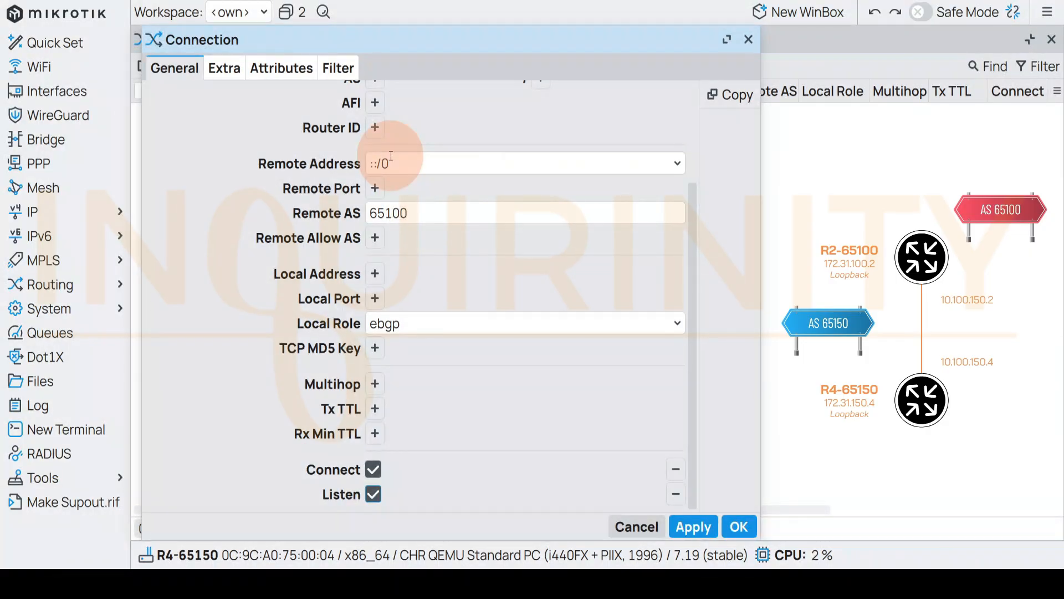
Step: Ping R2's link address 10.100.150.2 from R4 to test reachability
click(45, 487)
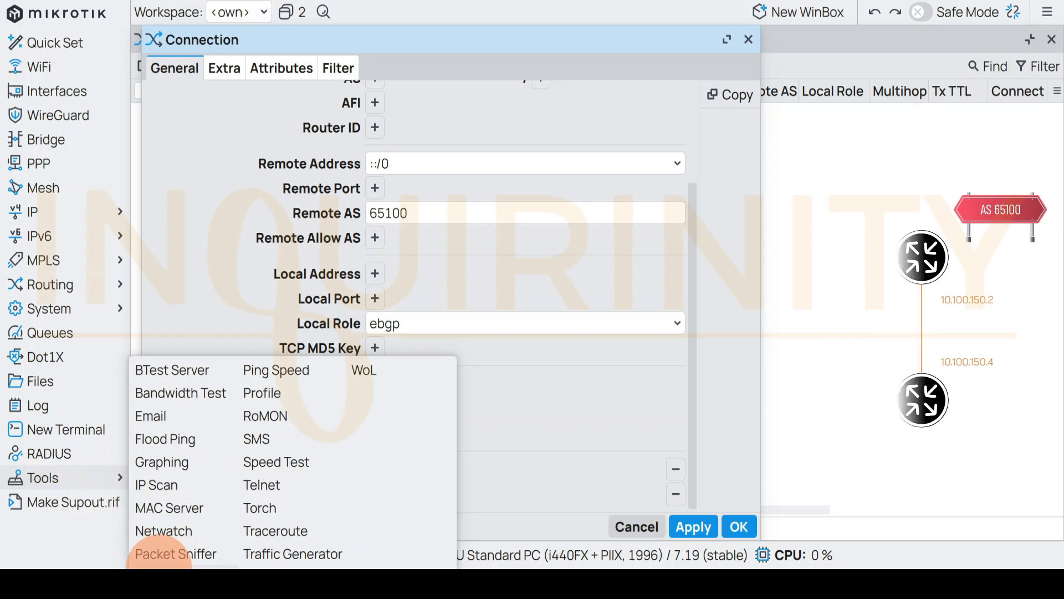
click(176, 563)
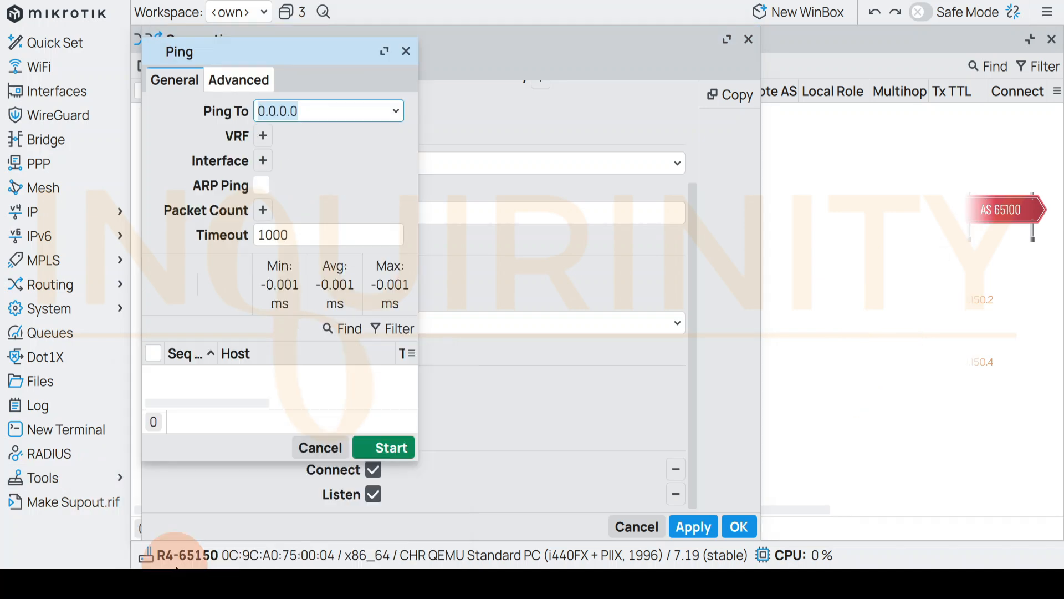
click(384, 52)
click(204, 98)
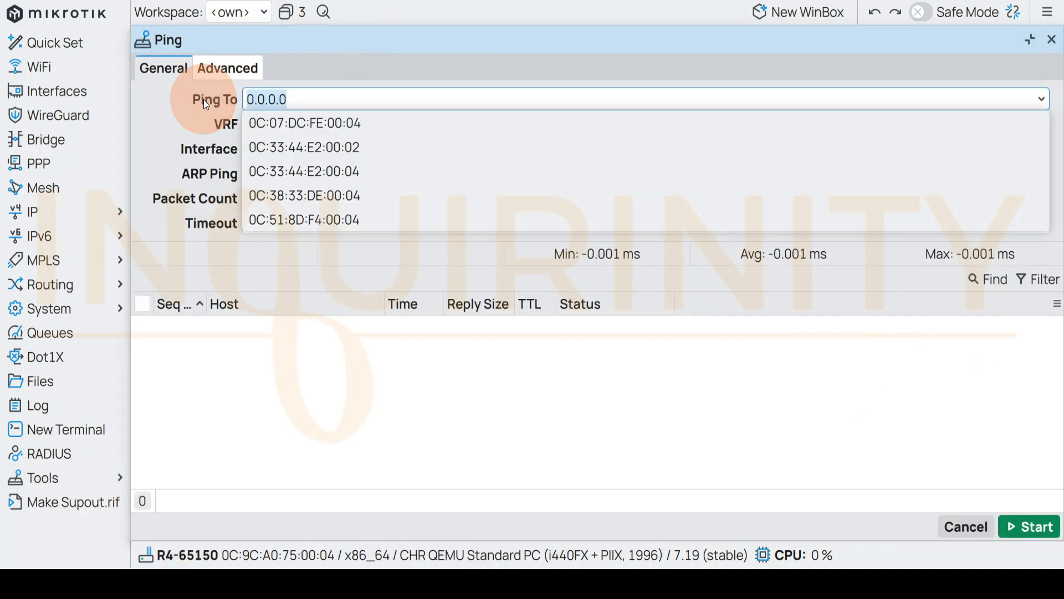
text(10.100.)
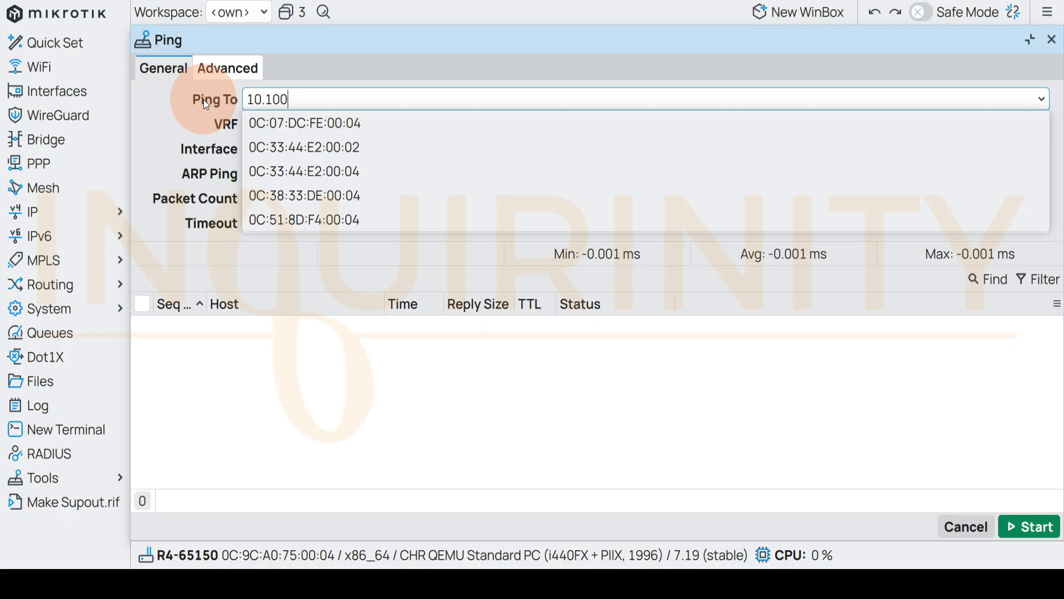
text(150.2)
click(1030, 526)
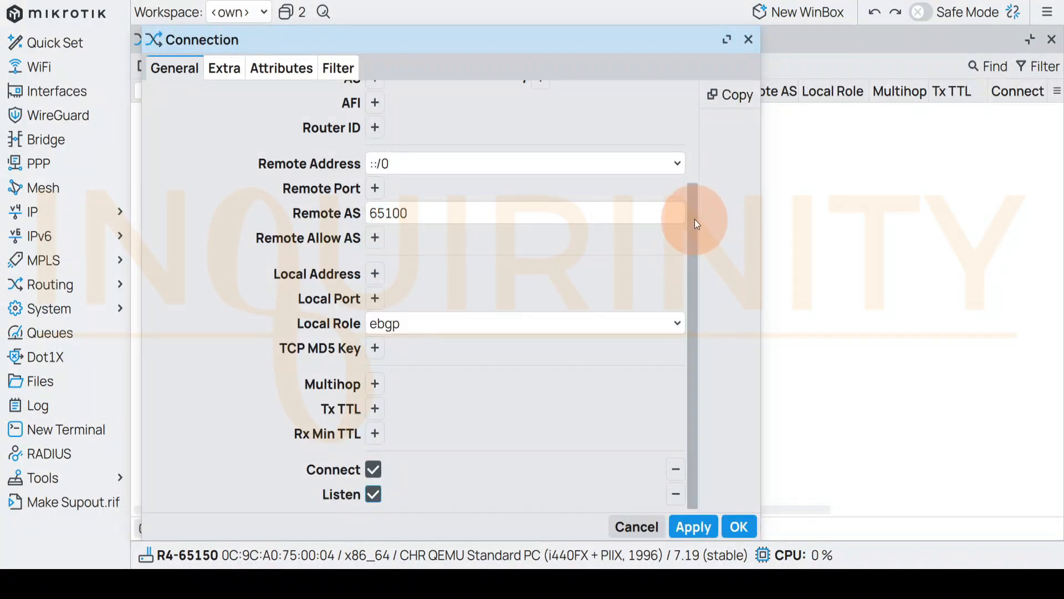
Step: Set the R2 connection's remote address to 10.100.150.2 and save the connection
drag(694, 218, 697, 173)
click(388, 235)
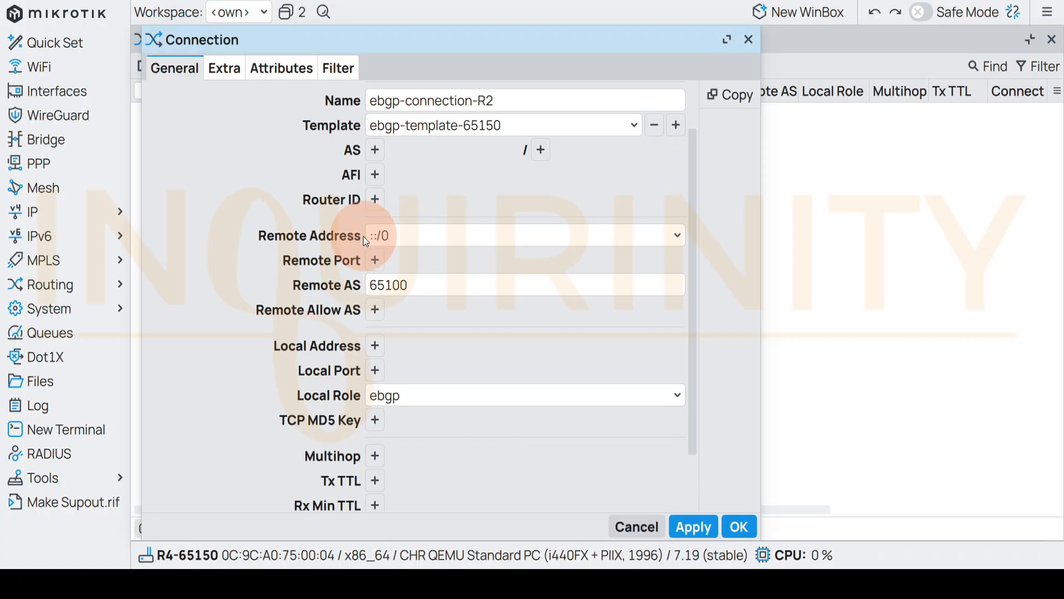
click(554, 232)
text(10.100.150.2)
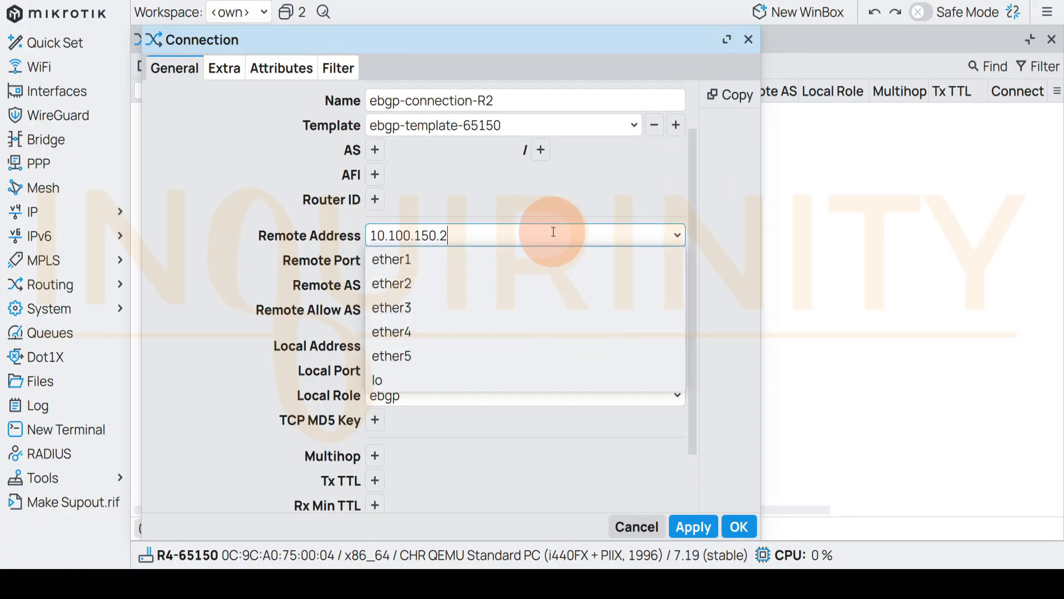
click(744, 530)
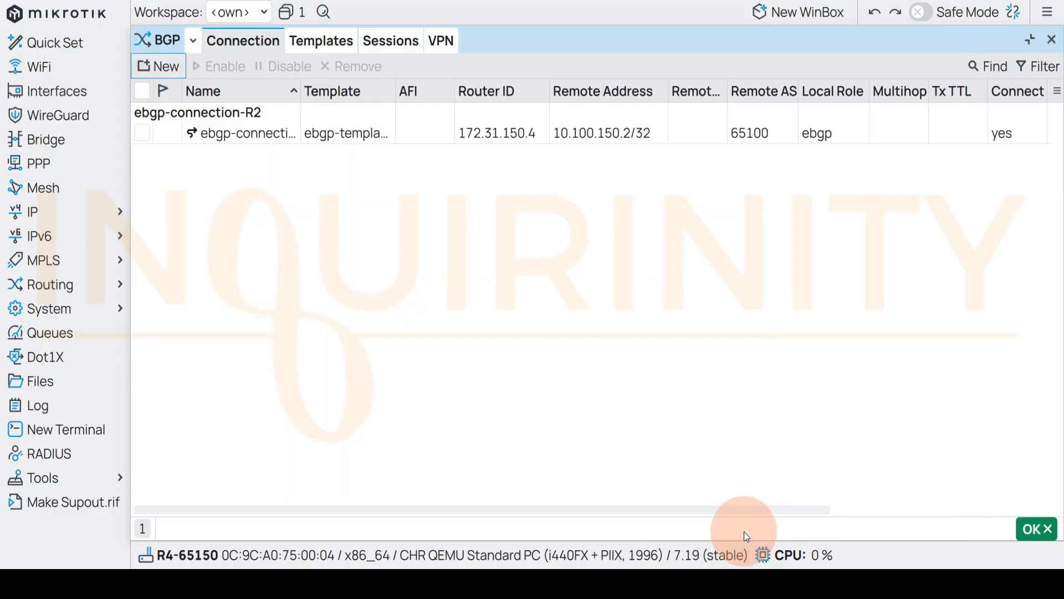
Step: Review R4's BGP connection list, and inspect the R2 session's remote details and statistics
click(206, 133)
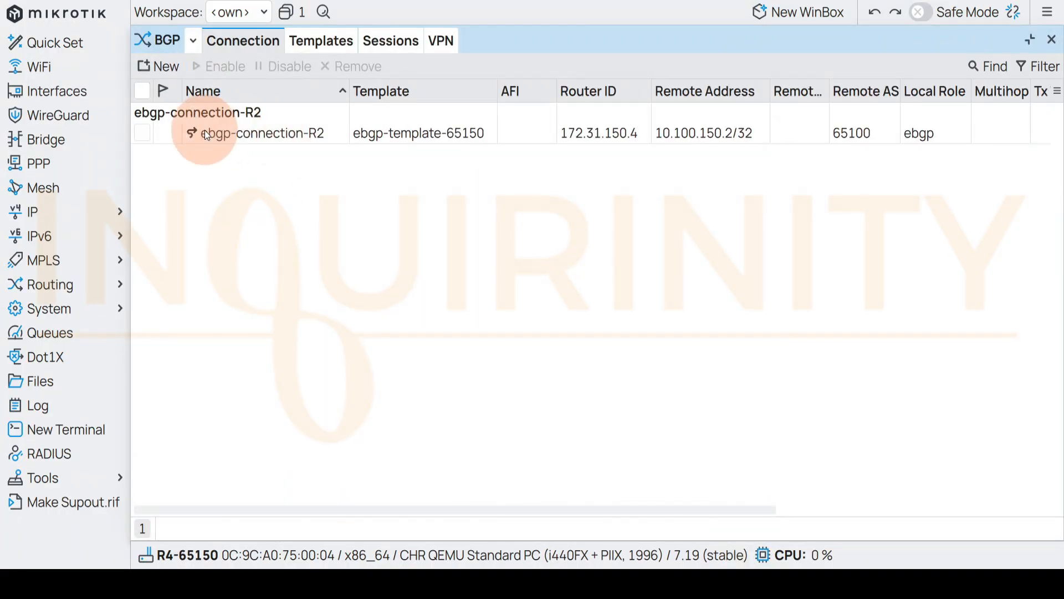
click(388, 44)
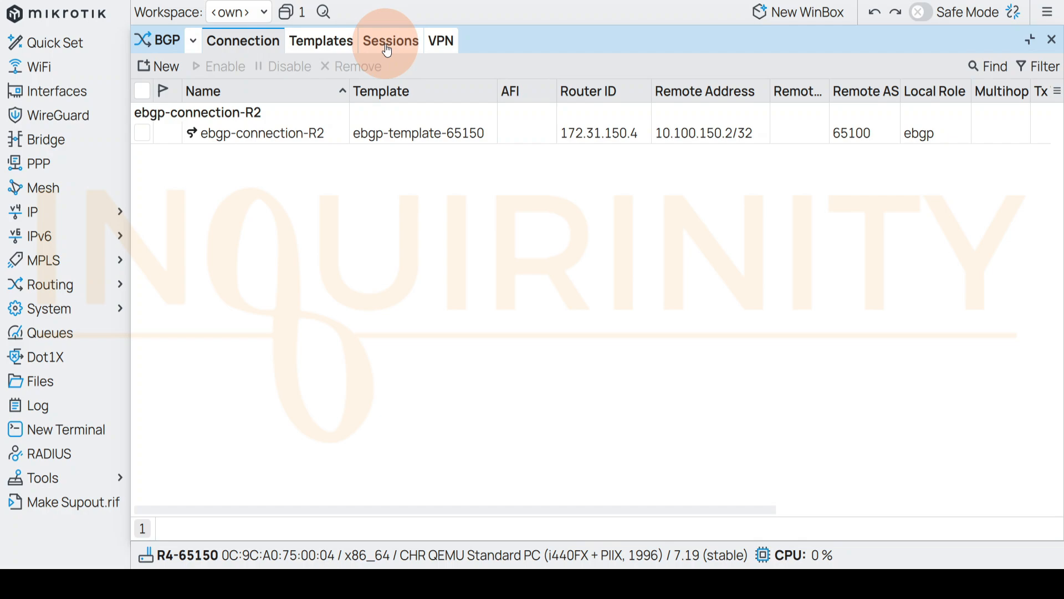
click(388, 50)
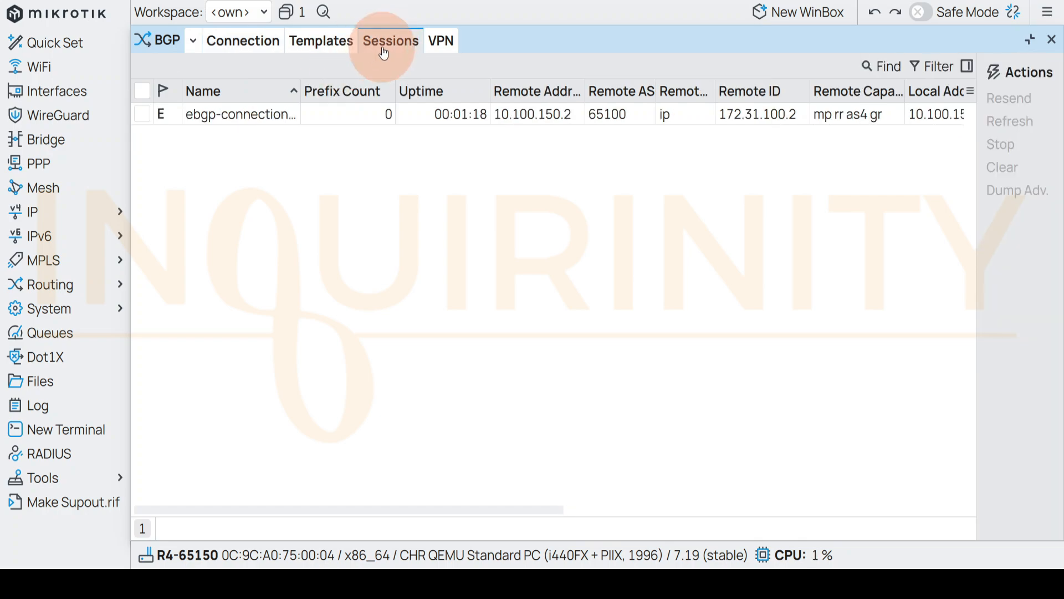
drag(302, 89, 345, 89)
click(198, 112)
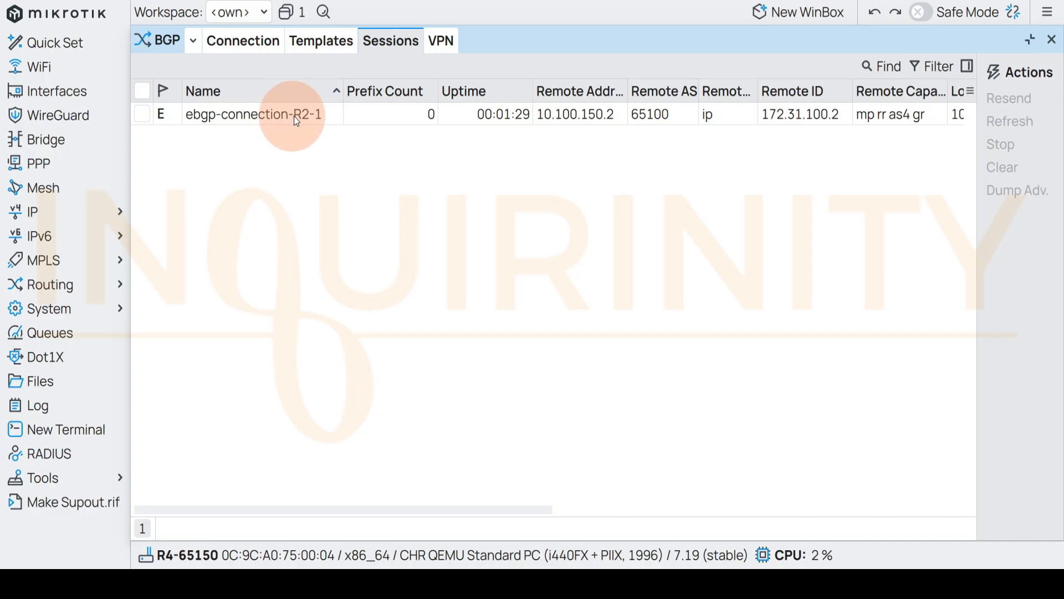
double_click(241, 114)
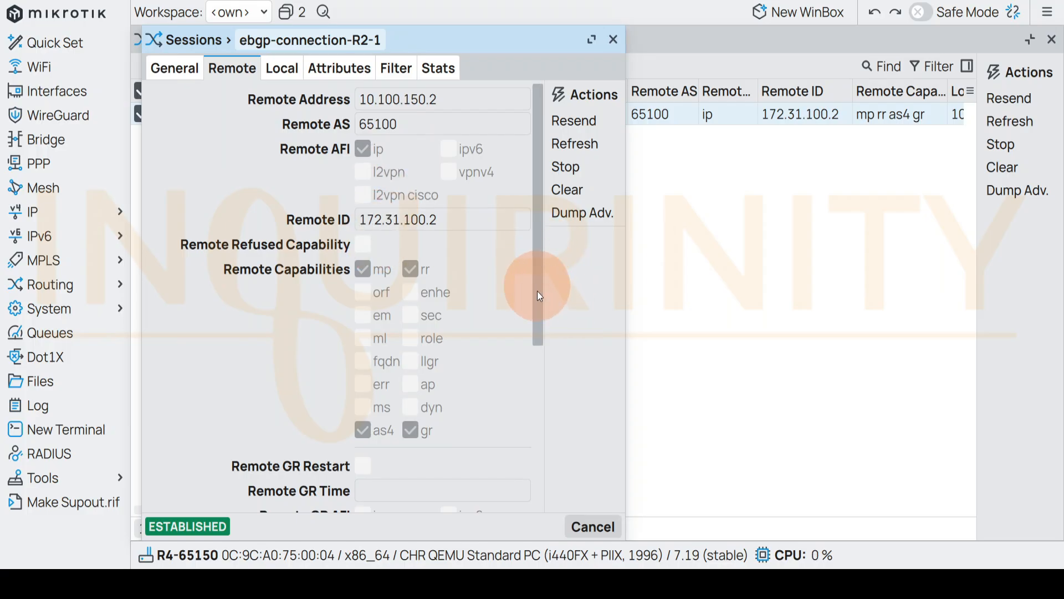
scroll(545, 460, down, 5)
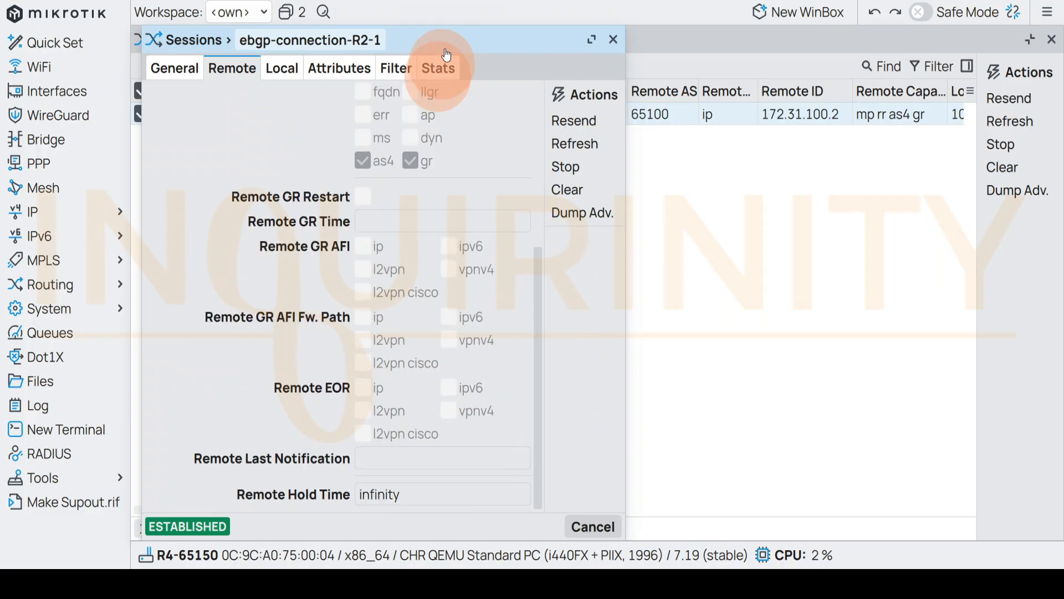
click(441, 68)
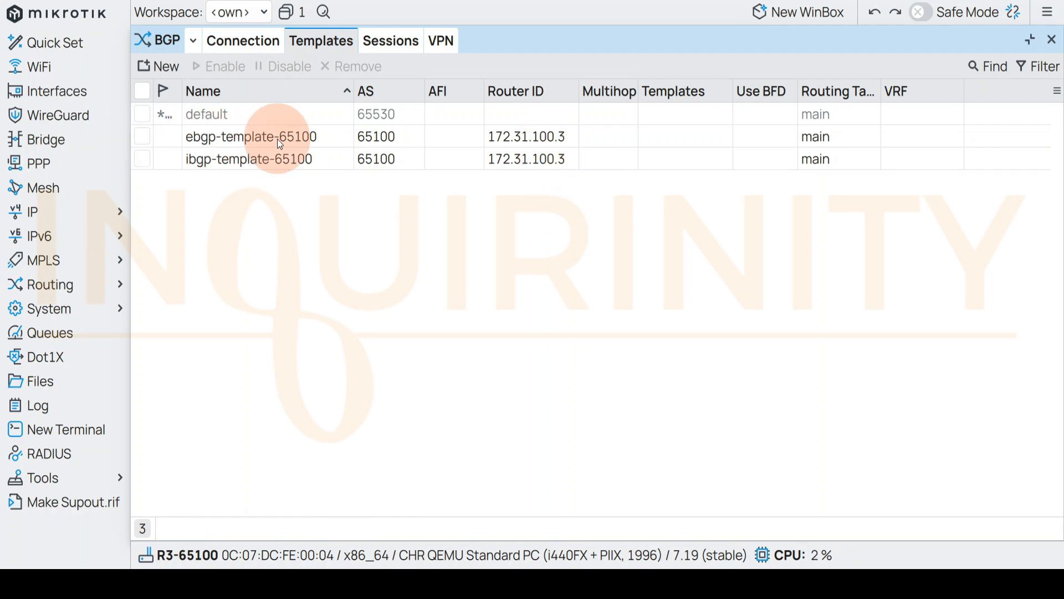
Step: Inspect the general settings of ebgp-template-65100 on R3 and close it without changes
double_click(259, 144)
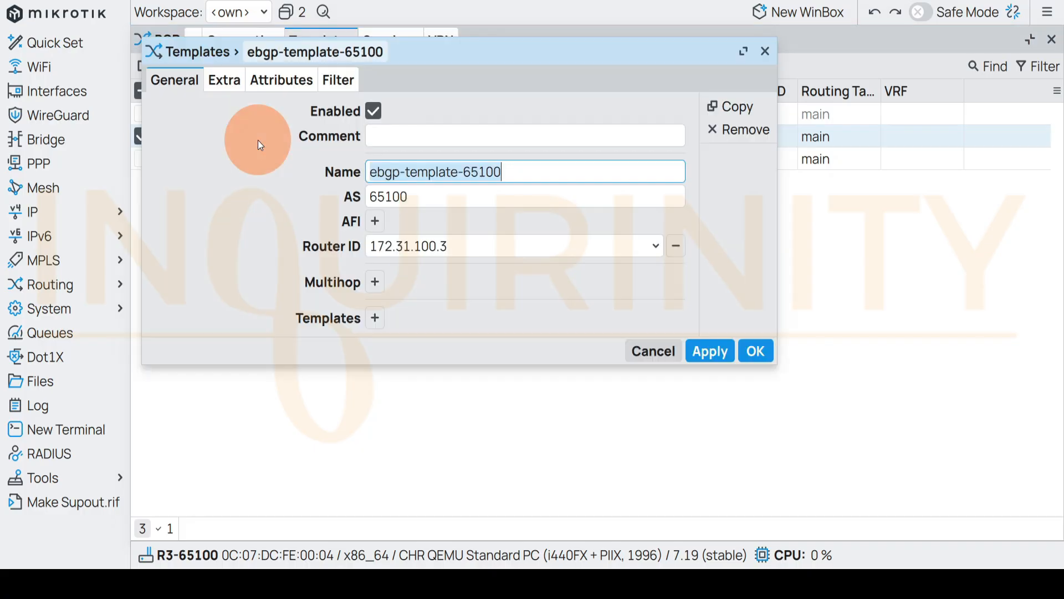
key(End)
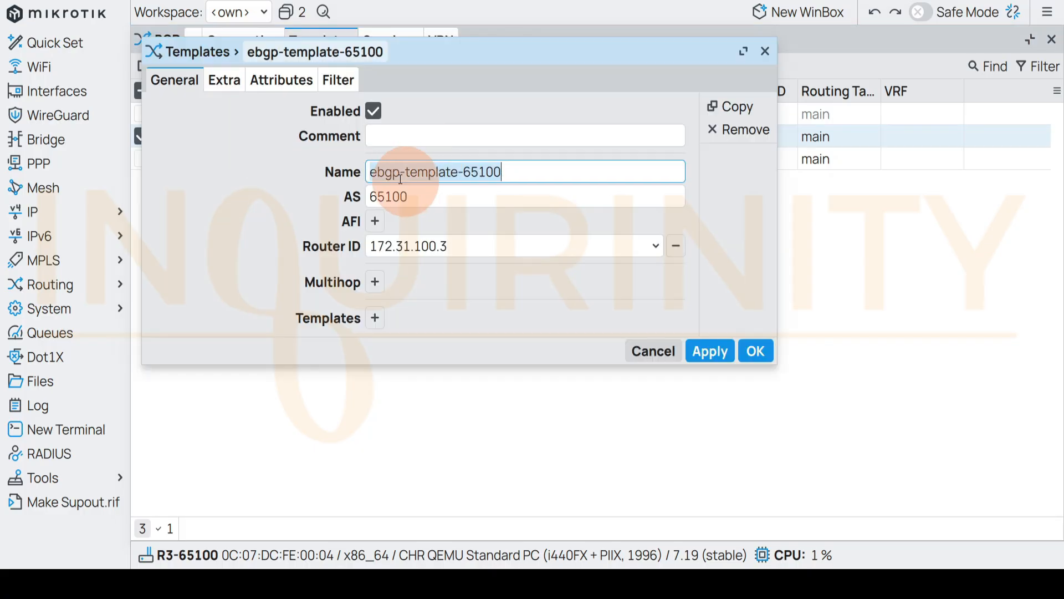
click(372, 173)
double_click(373, 173)
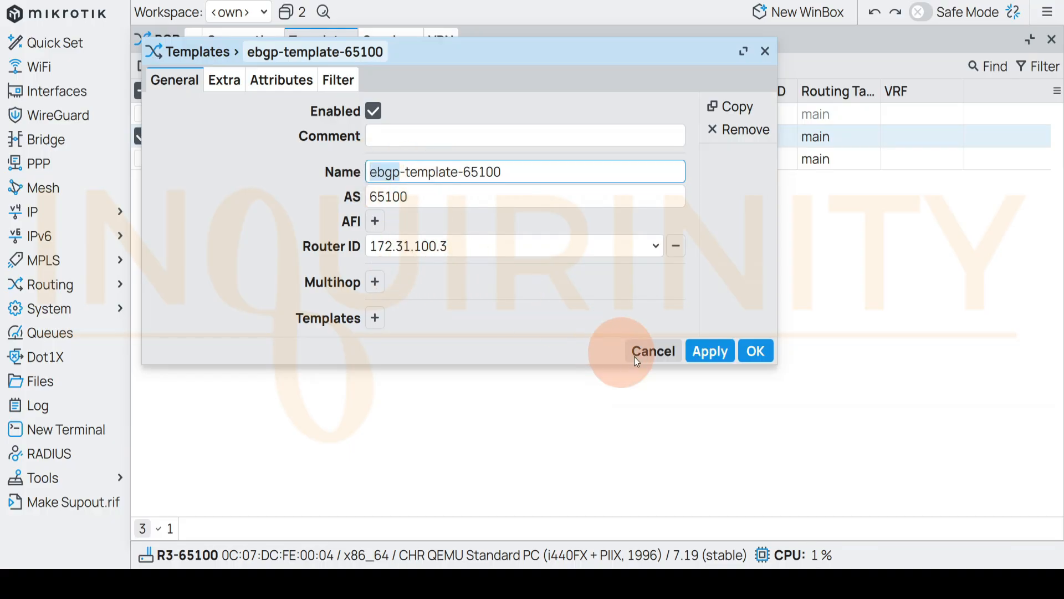
click(651, 351)
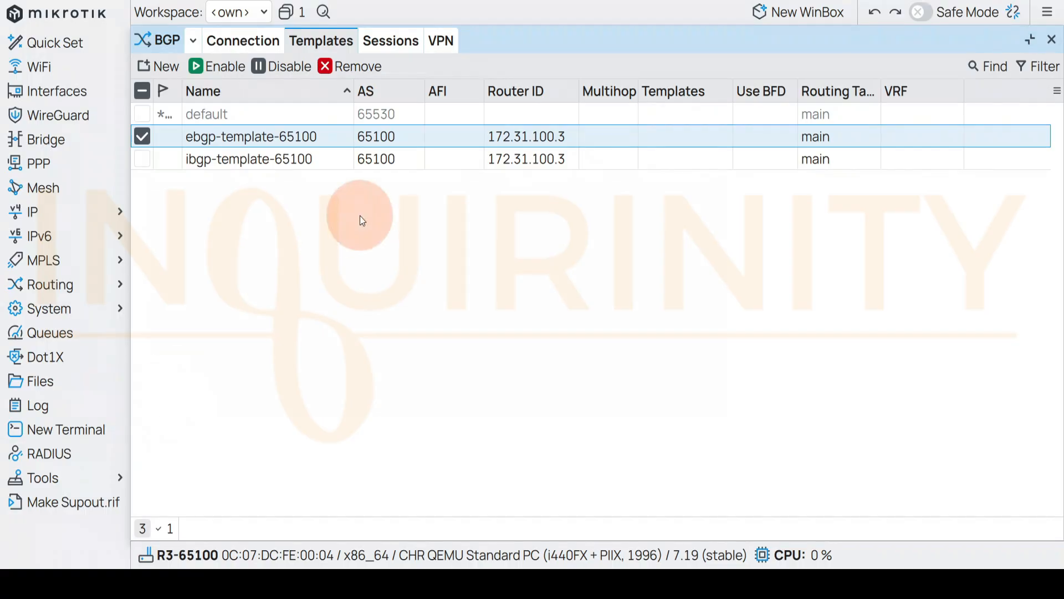
Step: Open ebgp-connection-R7 on R3 and review its template, remote address, remote AS and local role
click(257, 49)
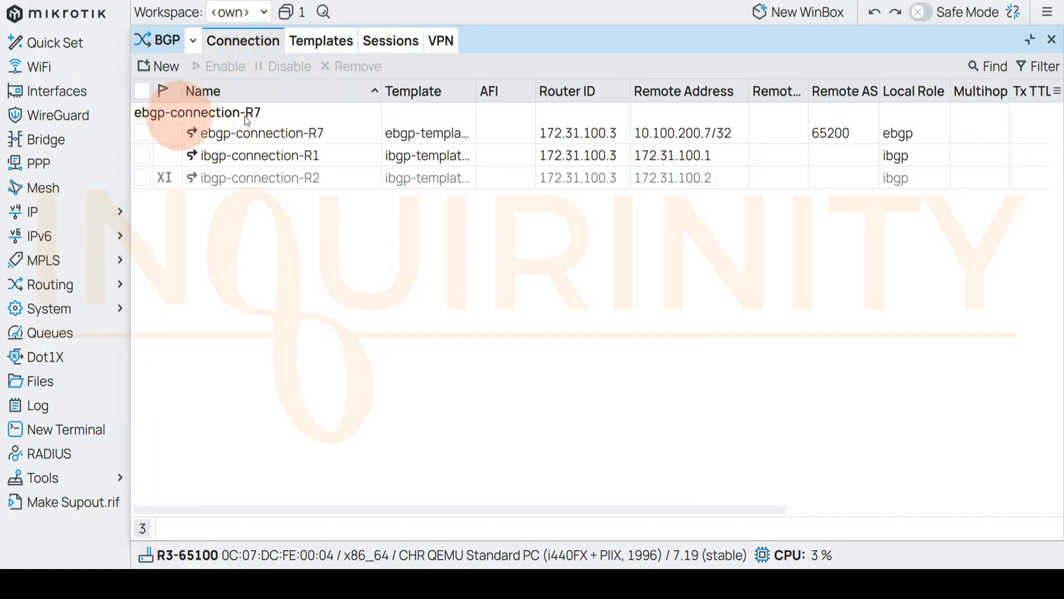
click(242, 134)
double_click(242, 134)
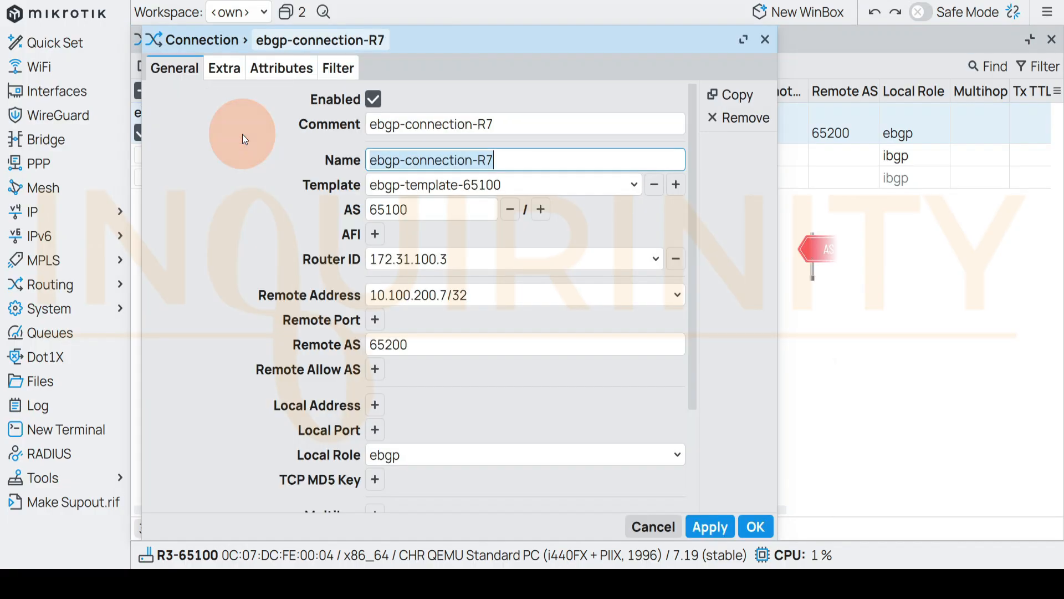
click(603, 165)
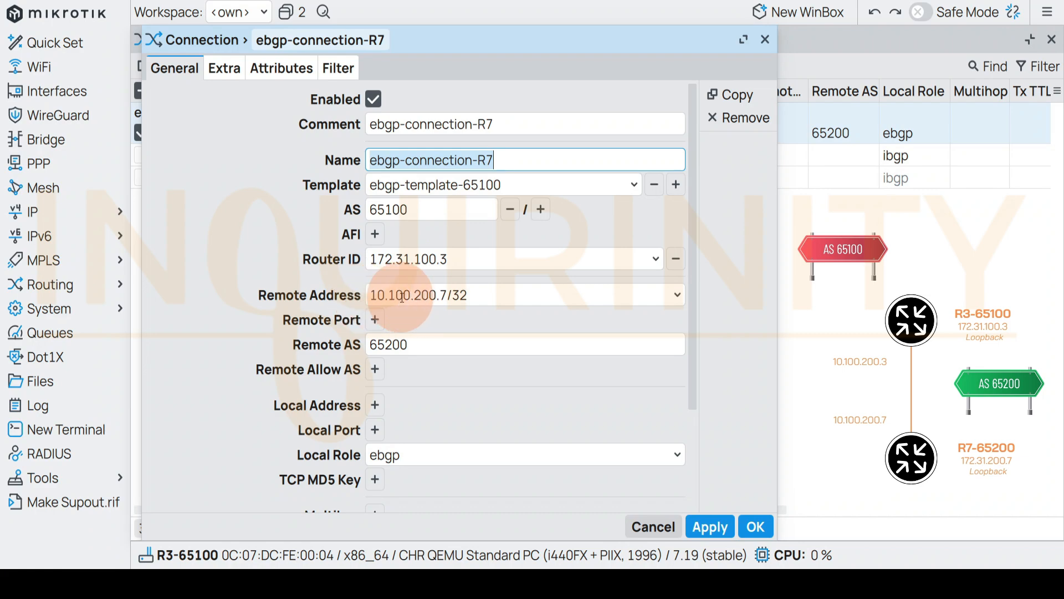
Step: Check R3's IP address list and select the 10.100.200.3/24 entry on ether3
click(63, 220)
click(168, 238)
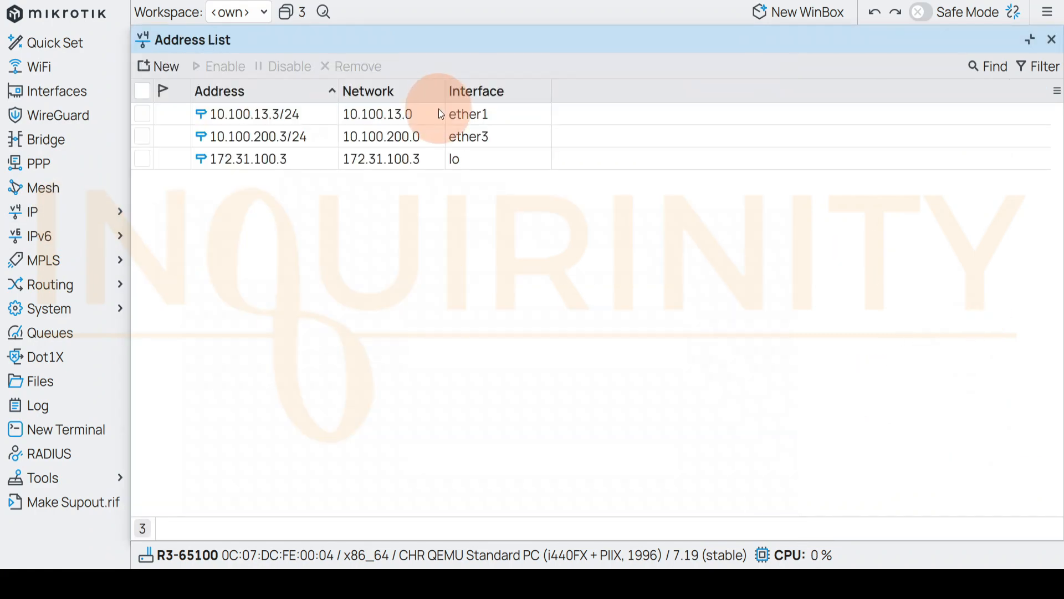
click(285, 142)
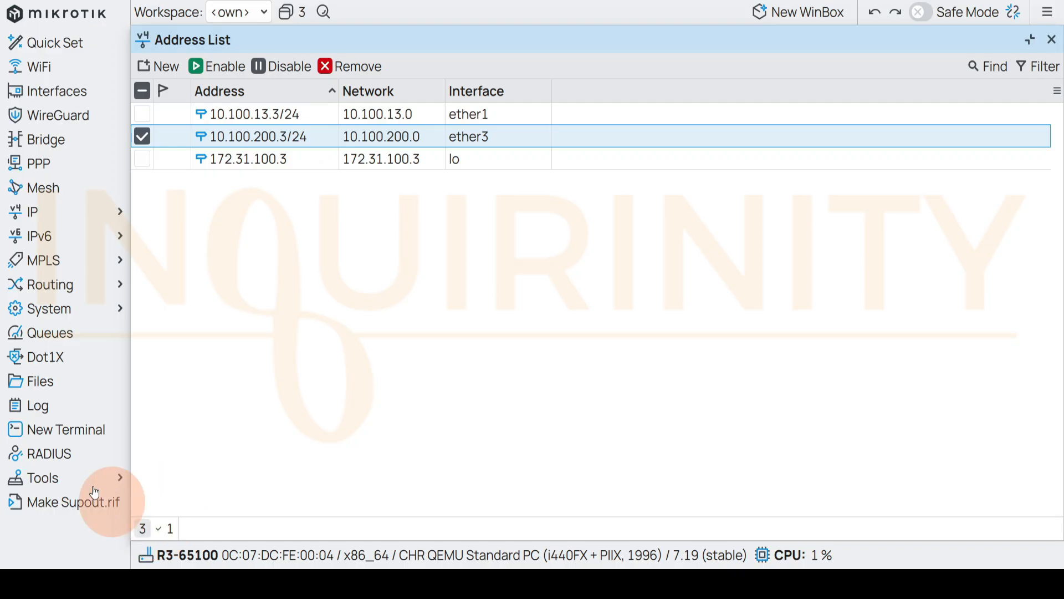
Step: Ping 10.100.200.7 from R3 to test reachability of R7, and close the ping tool
click(72, 480)
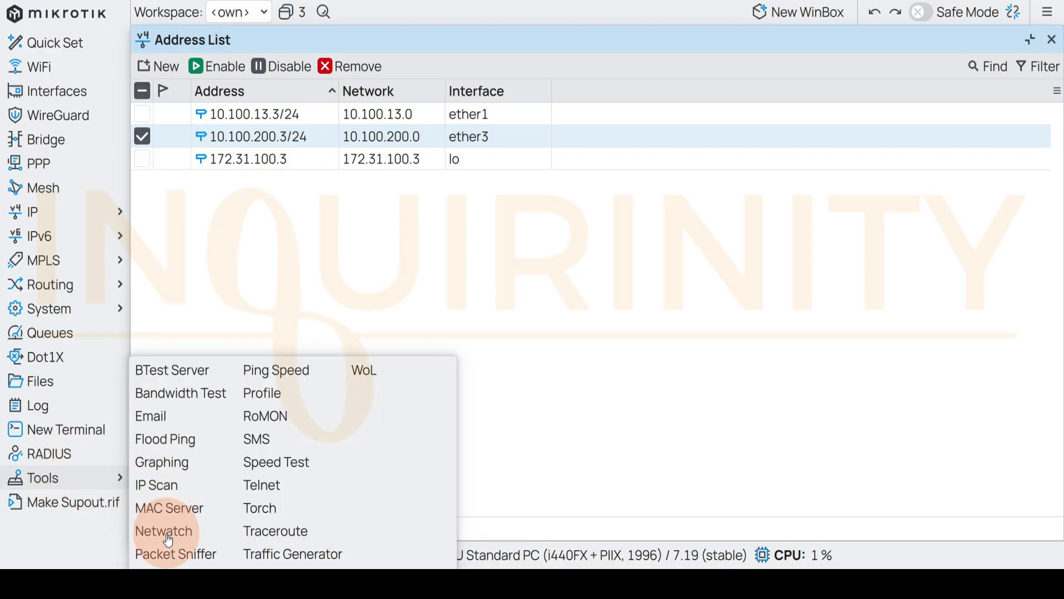
click(145, 576)
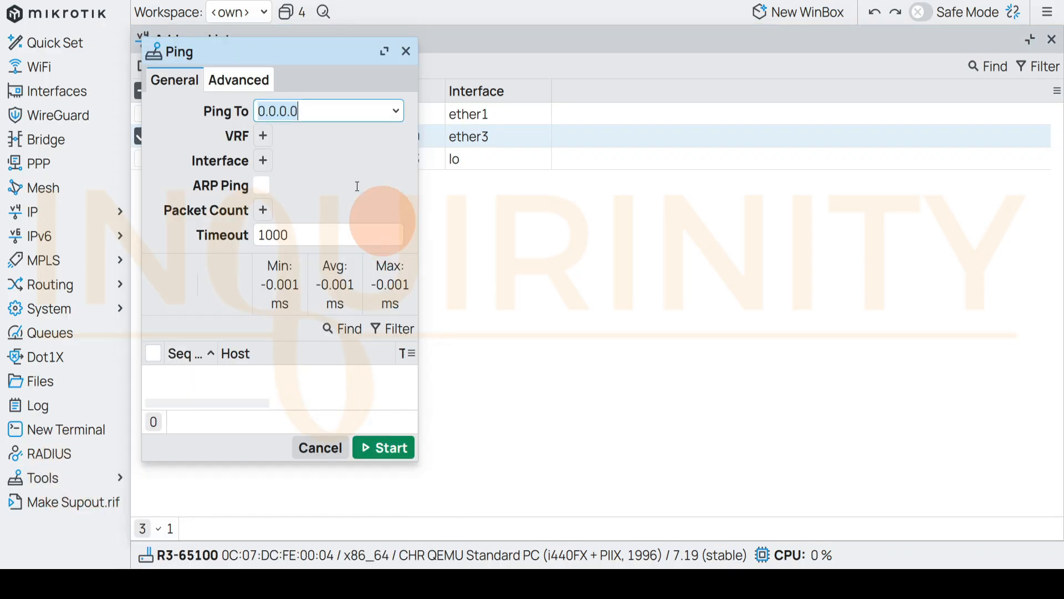
text(10.10)
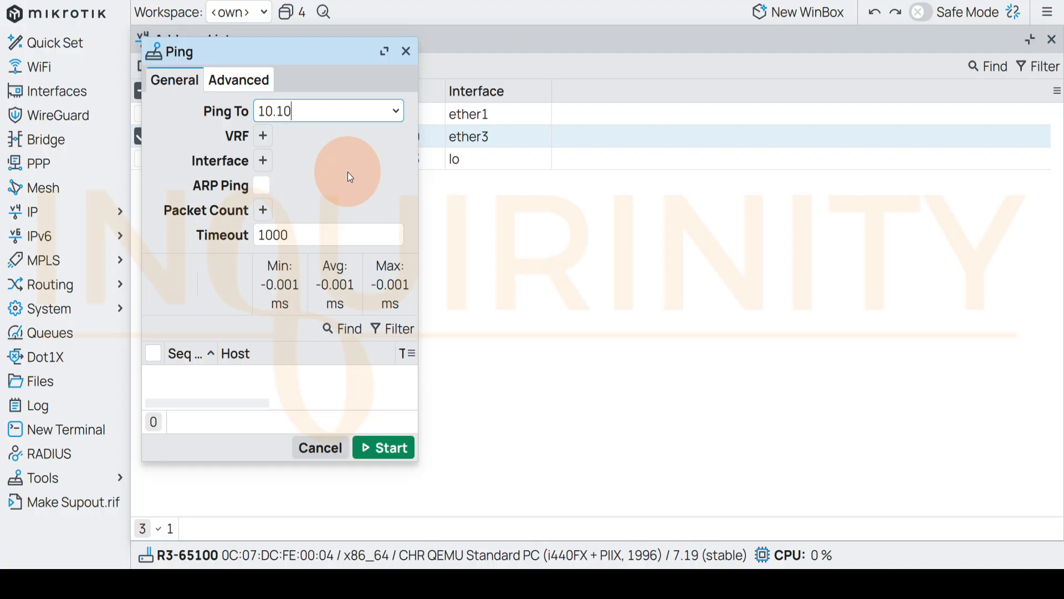
text(0.200.7)
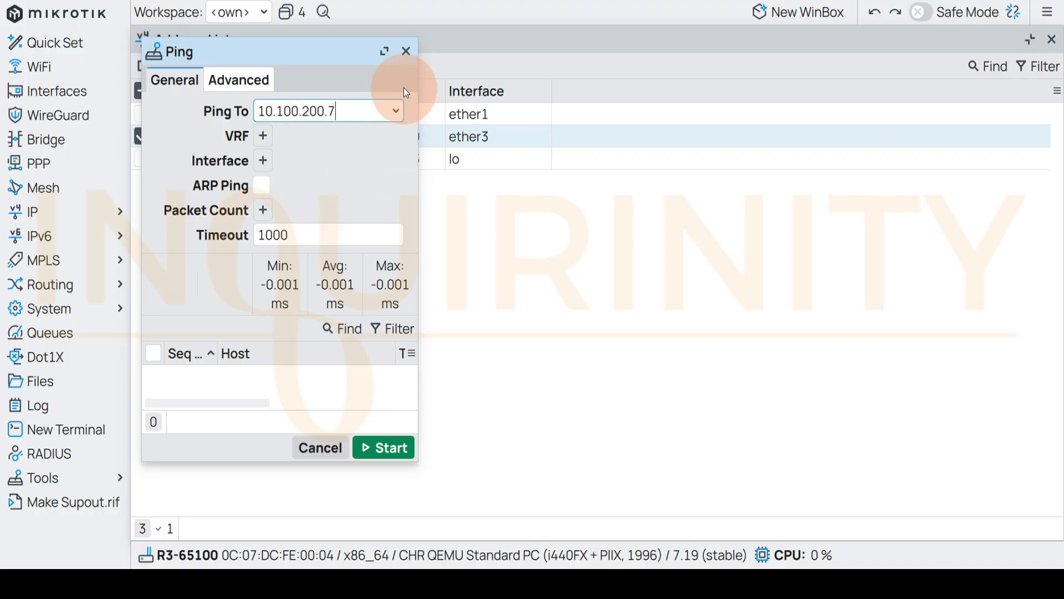
click(384, 51)
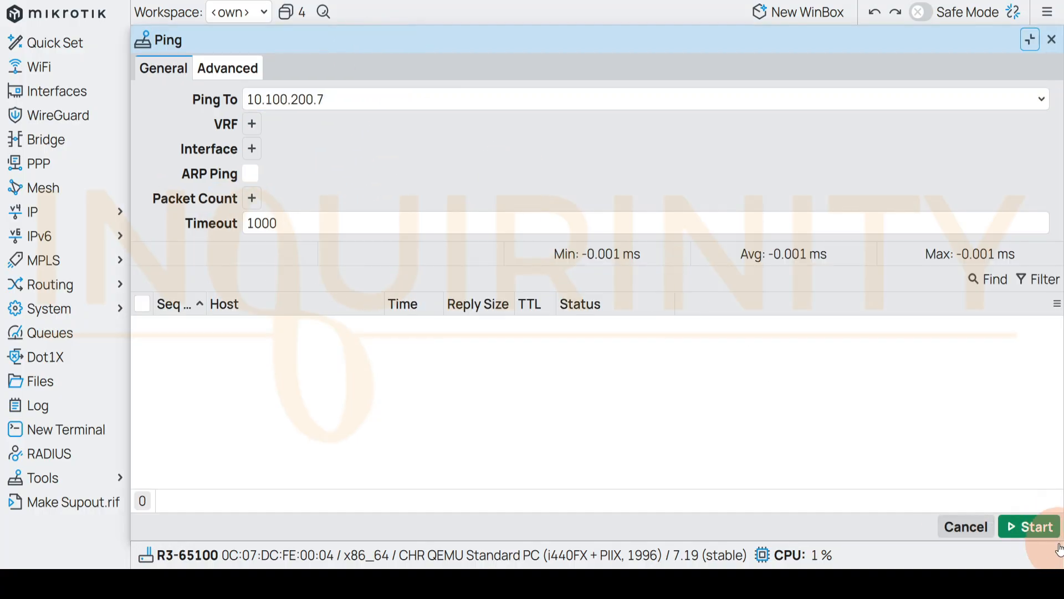
click(1029, 527)
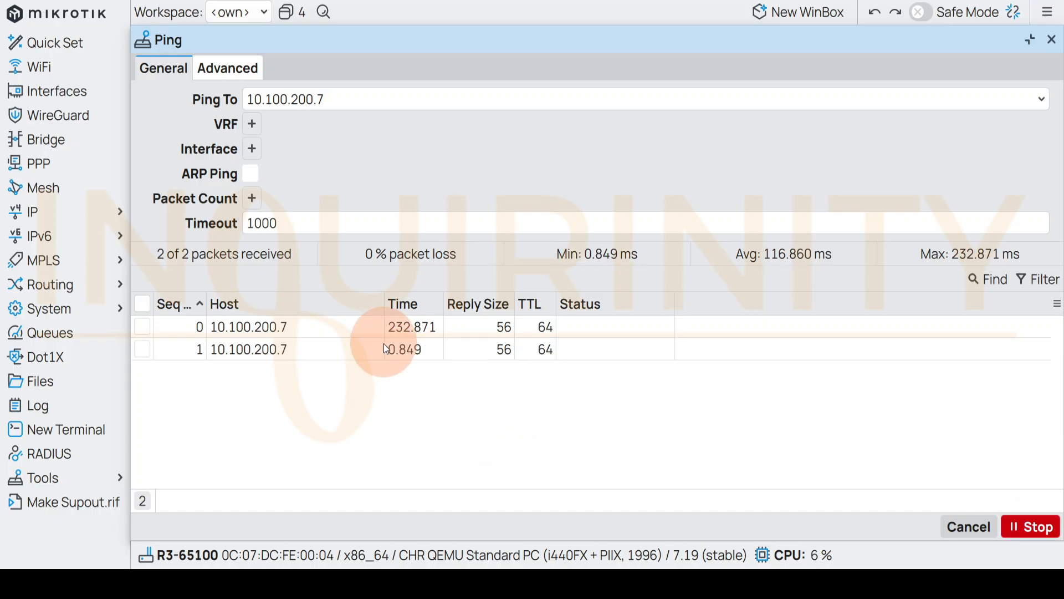
click(1052, 39)
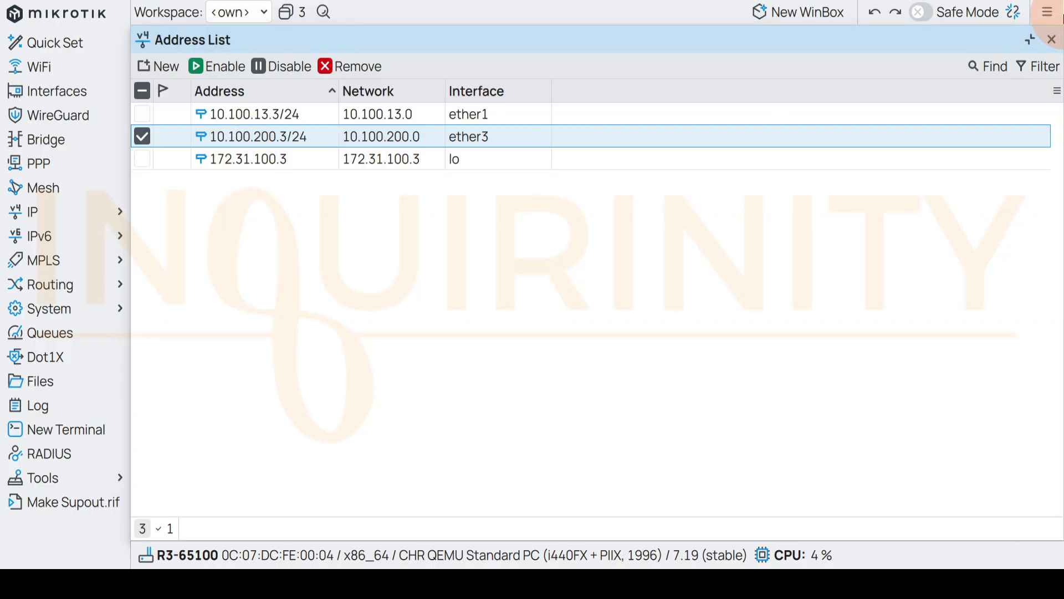
Step: Close R3's address list, review the remaining general settings of ebgp-connection-R7 and accept the connection
click(1051, 40)
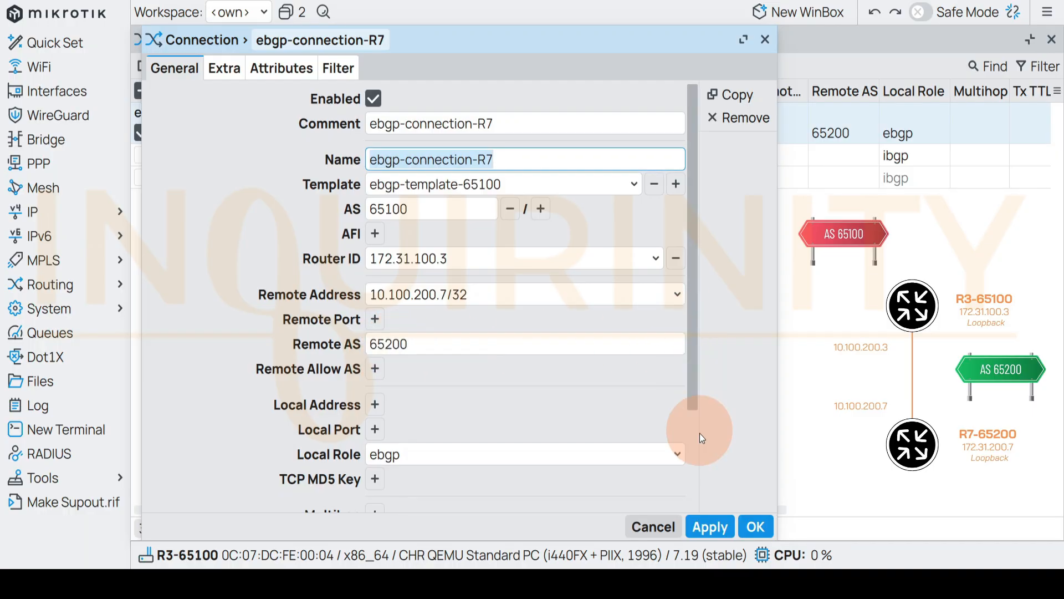
click(699, 461)
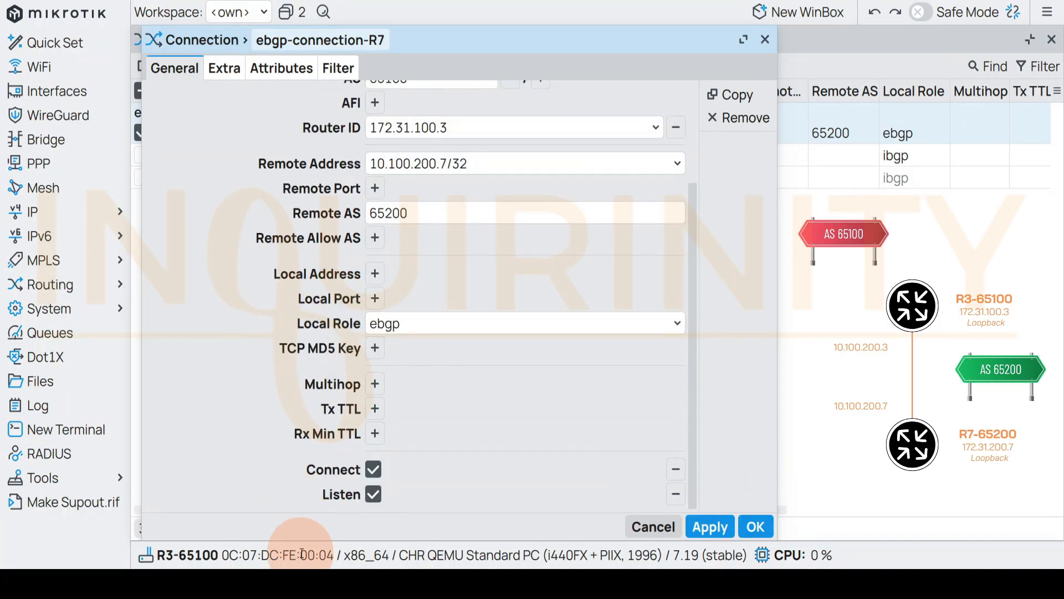
click(756, 526)
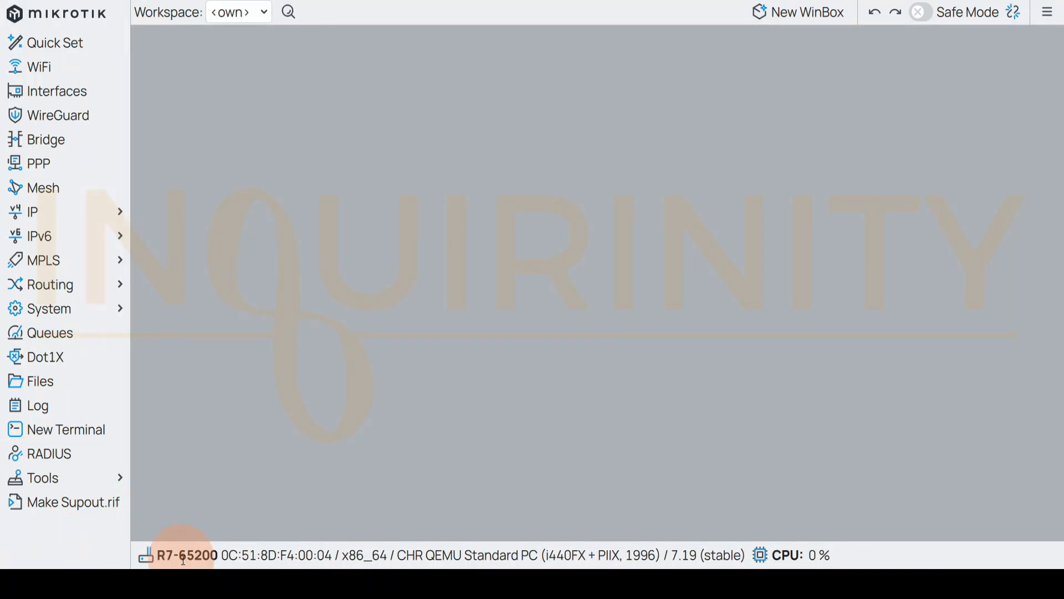
Step: Open a terminal on R7 and list its BGP templates with /routing bgp template print
click(53, 429)
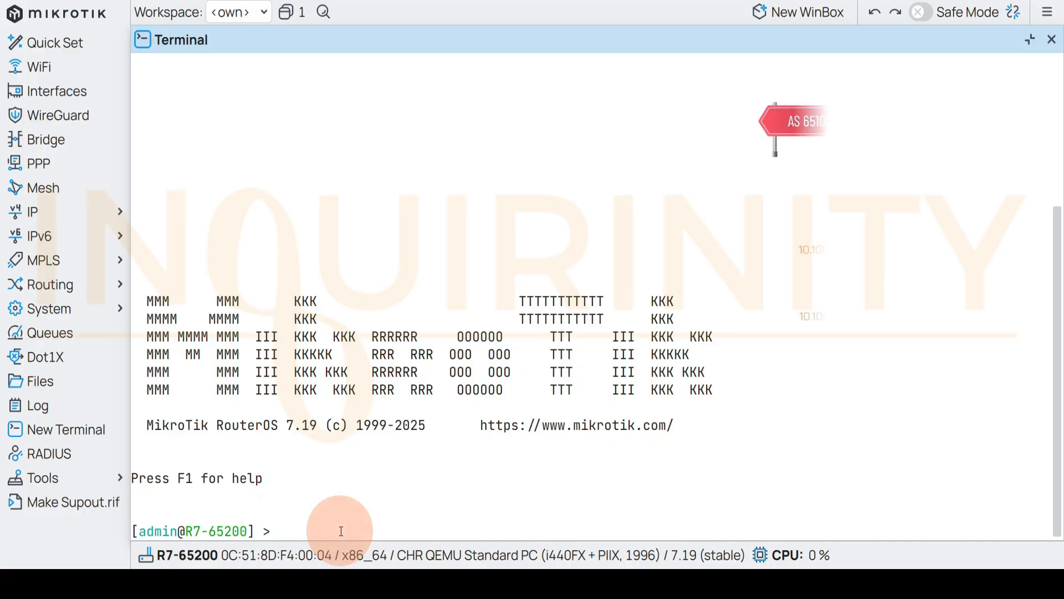
text(/routing b)
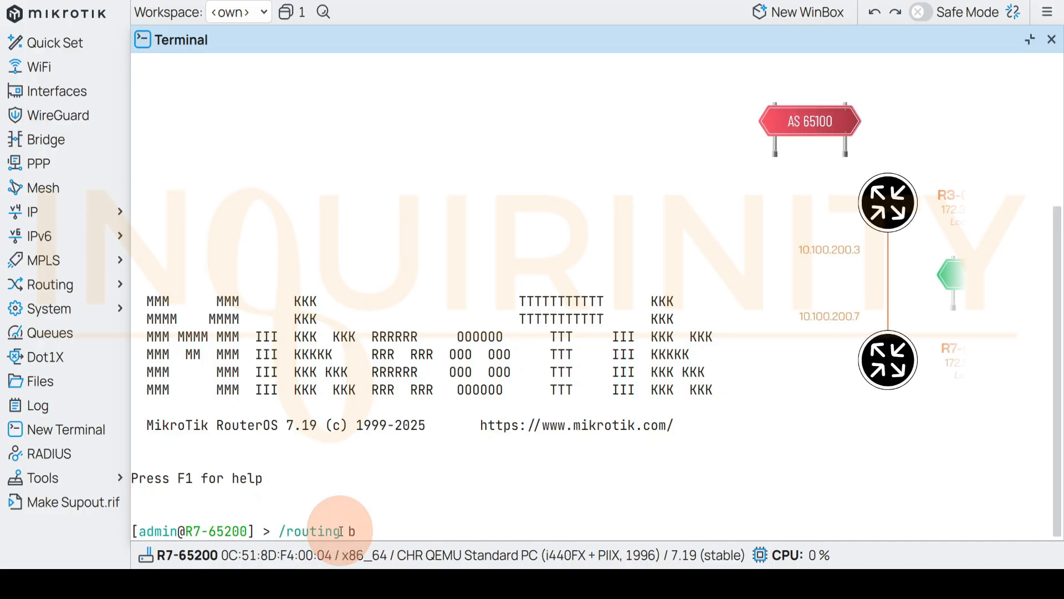
text(gp template print)
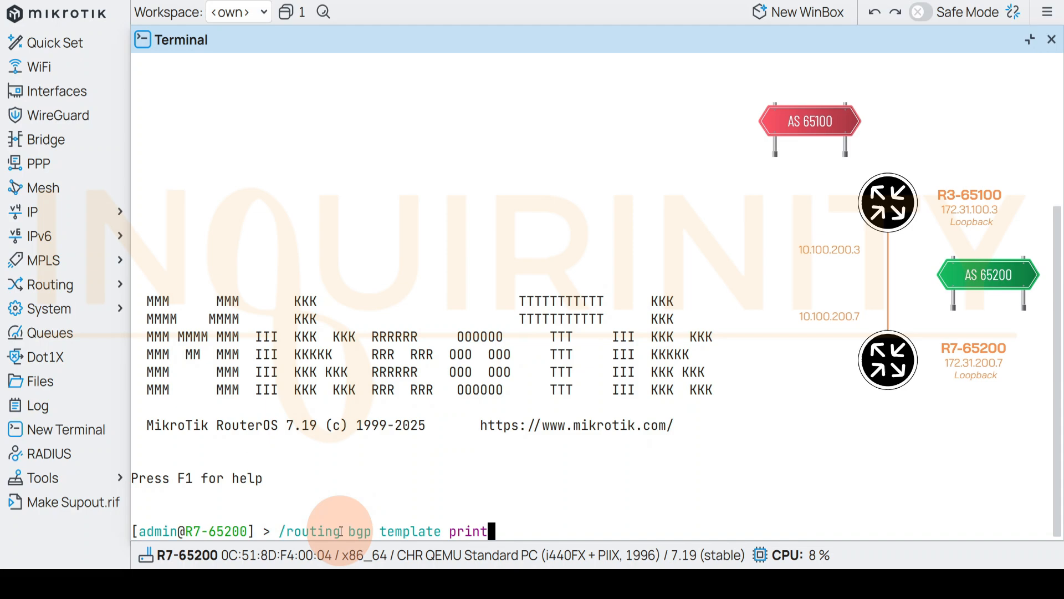
key(Return)
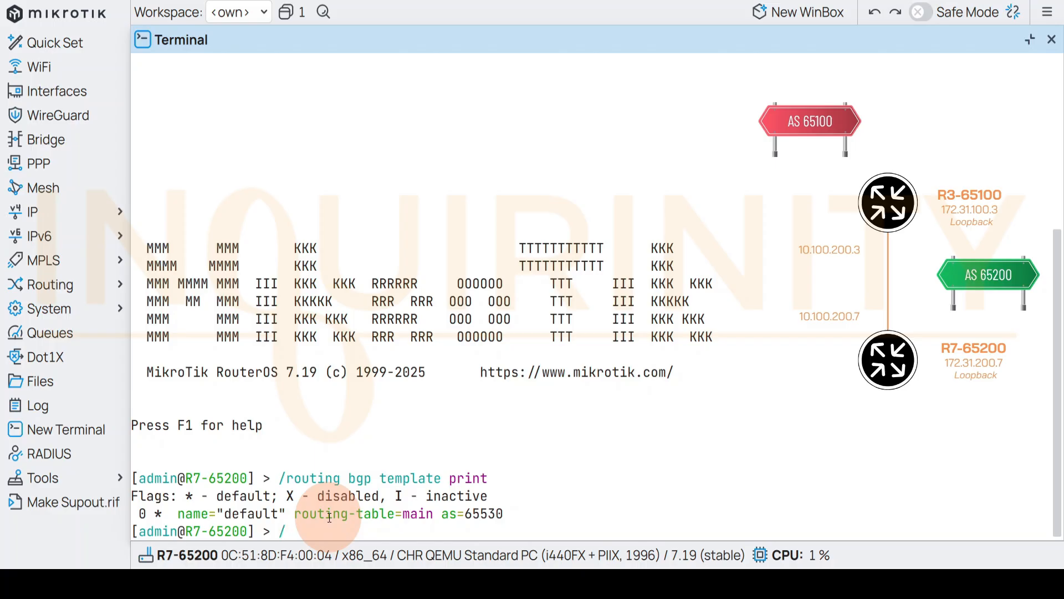
Step: Disable R7's default BGP template with /routing bgp template set 0 disabled=yes, and print the template list again
text(/routing bgp template set 0)
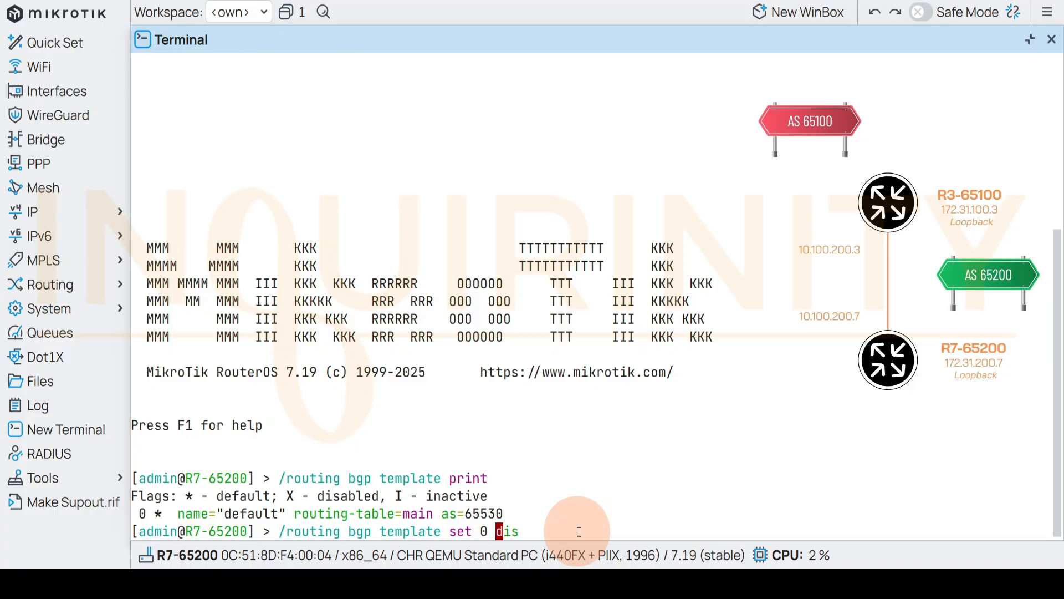
text(dis)
key(Tab)
text(ye)
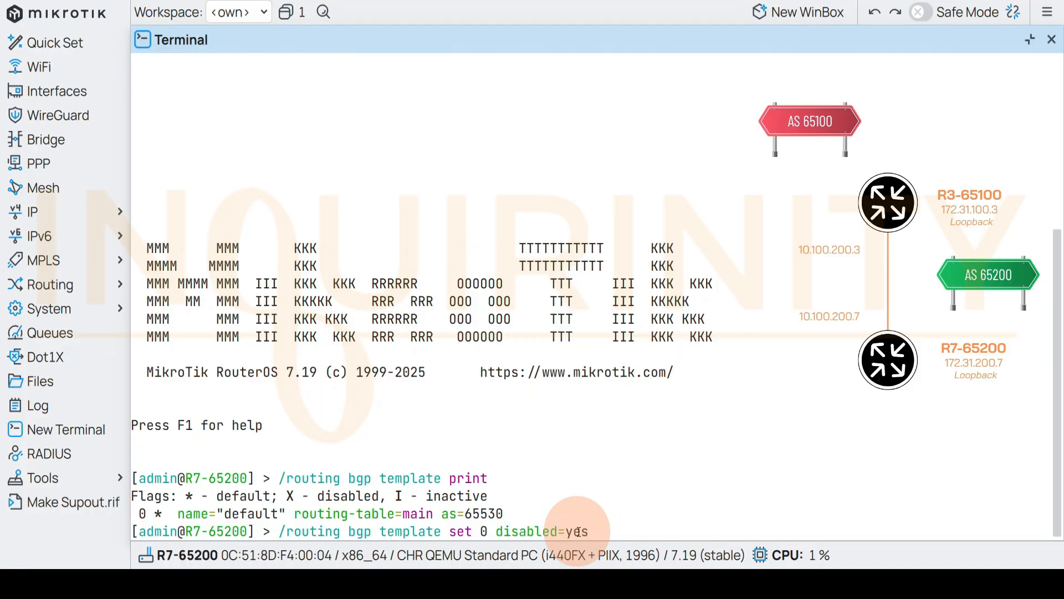
text(s)
key(Return)
key(Up)
key(Up)
key(Return)
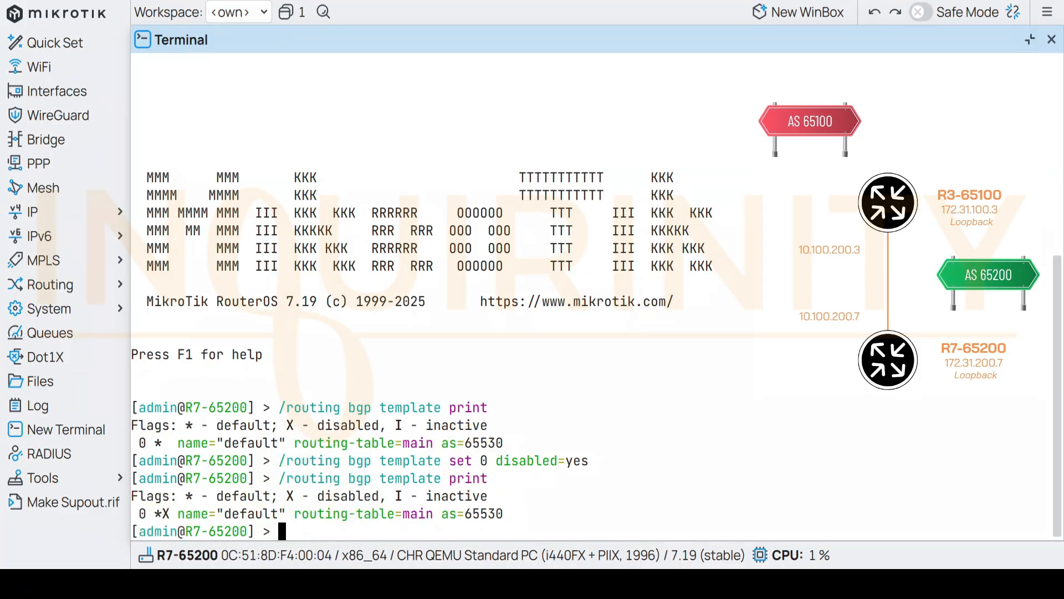
Step: Begin a /routing bgp template add command on R7 with the comment ebgp-template-65200
text(/rout)
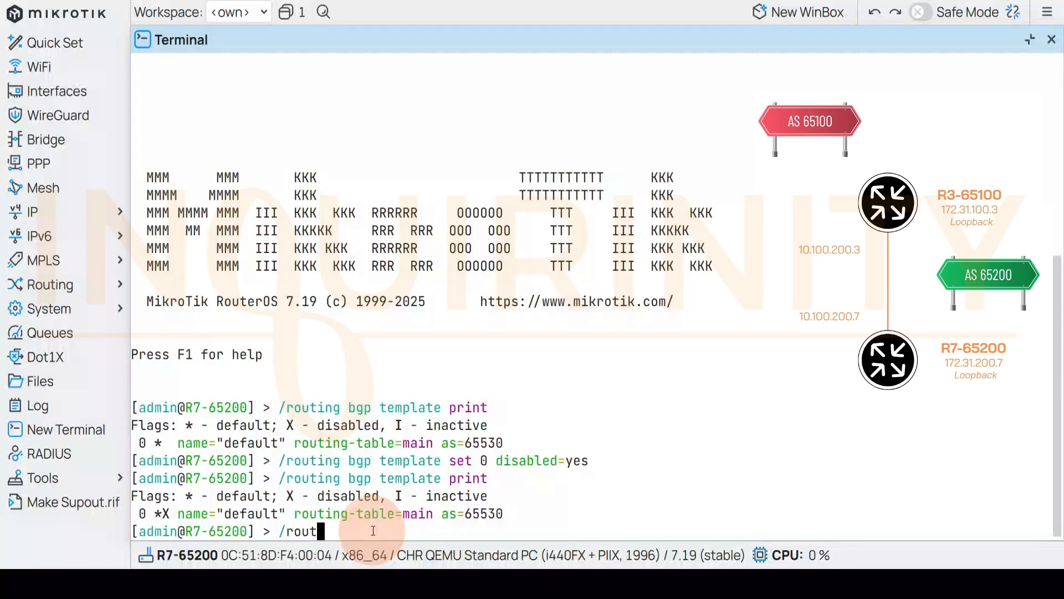
text(ing b)
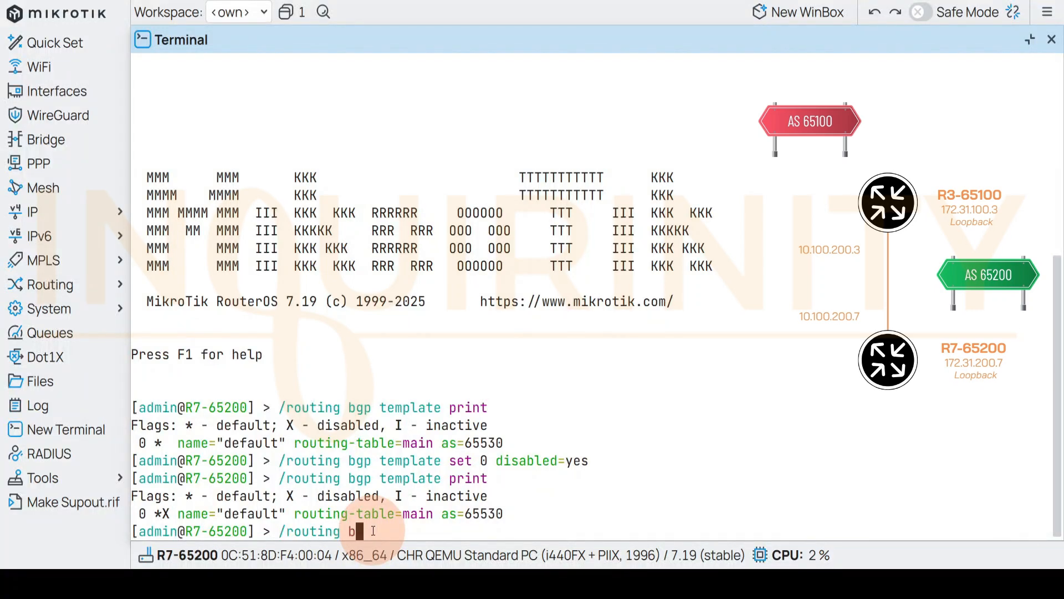
text(gp template )
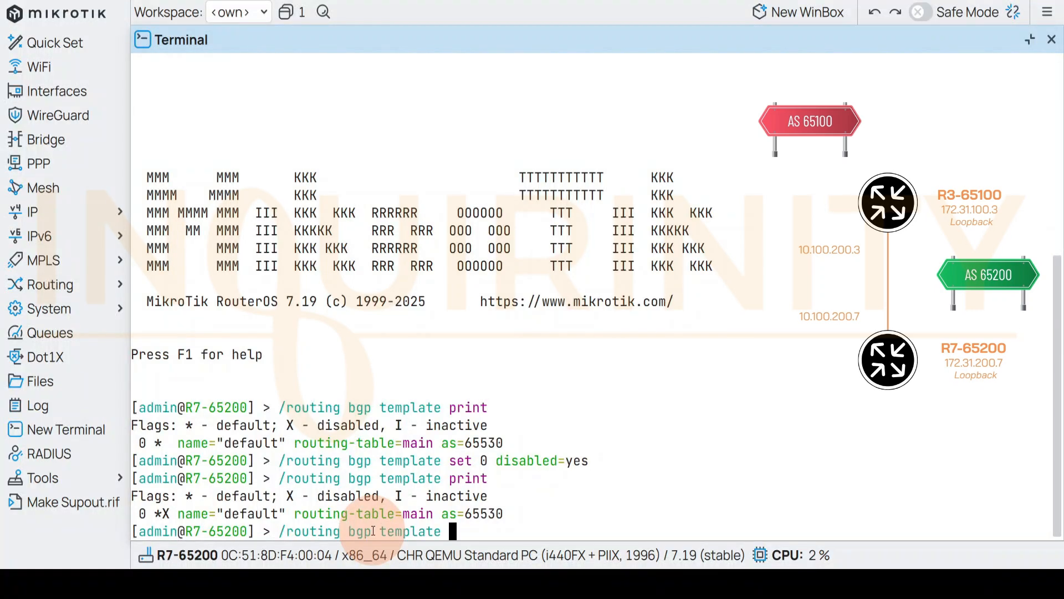
text(add comment=ebgp-temp)
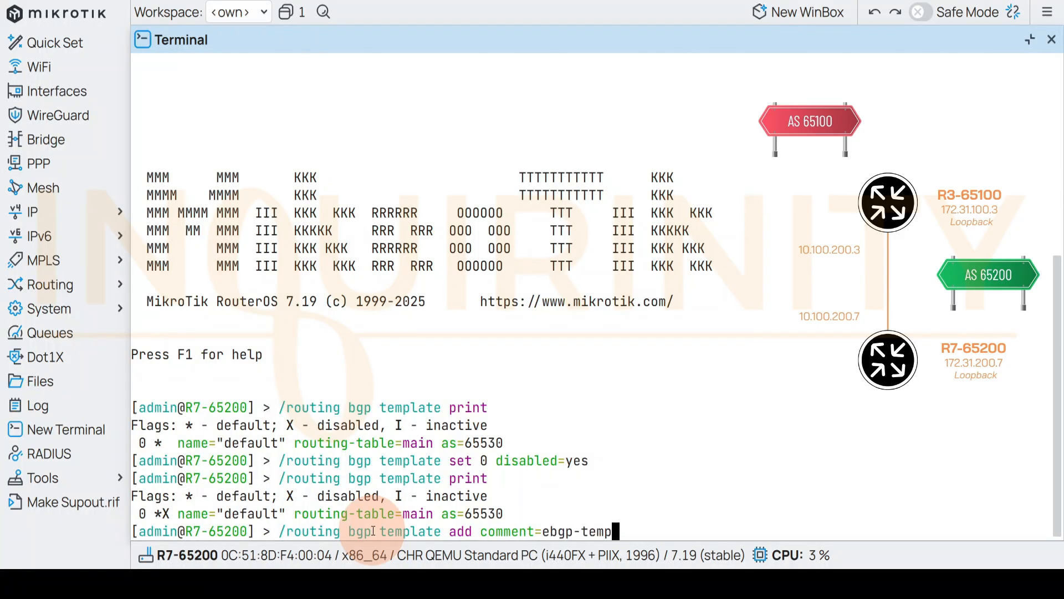
text(late-65)
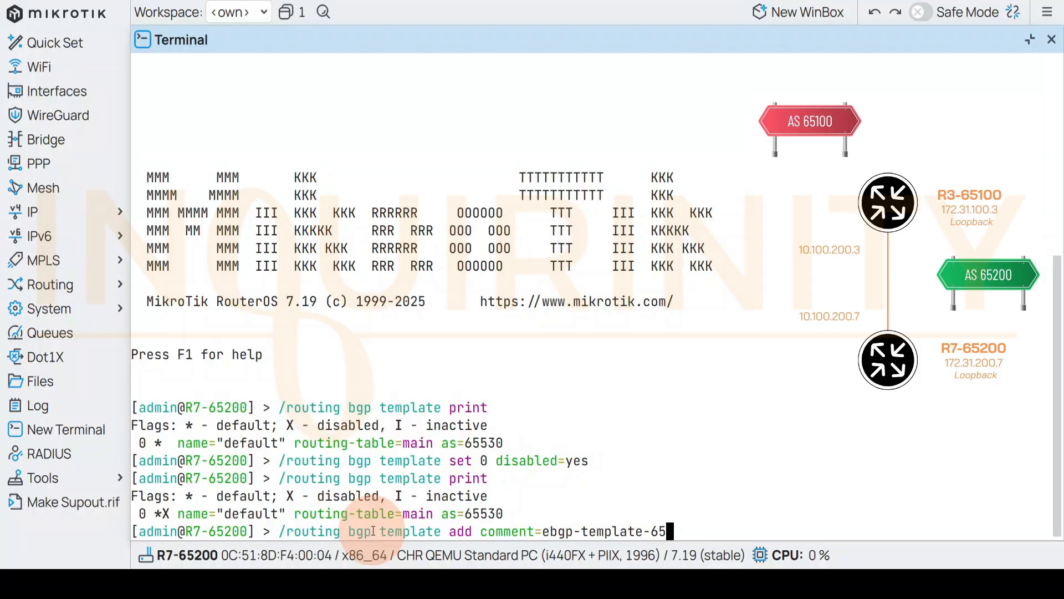
text(1)
key(BackSpace)
text(200 name)
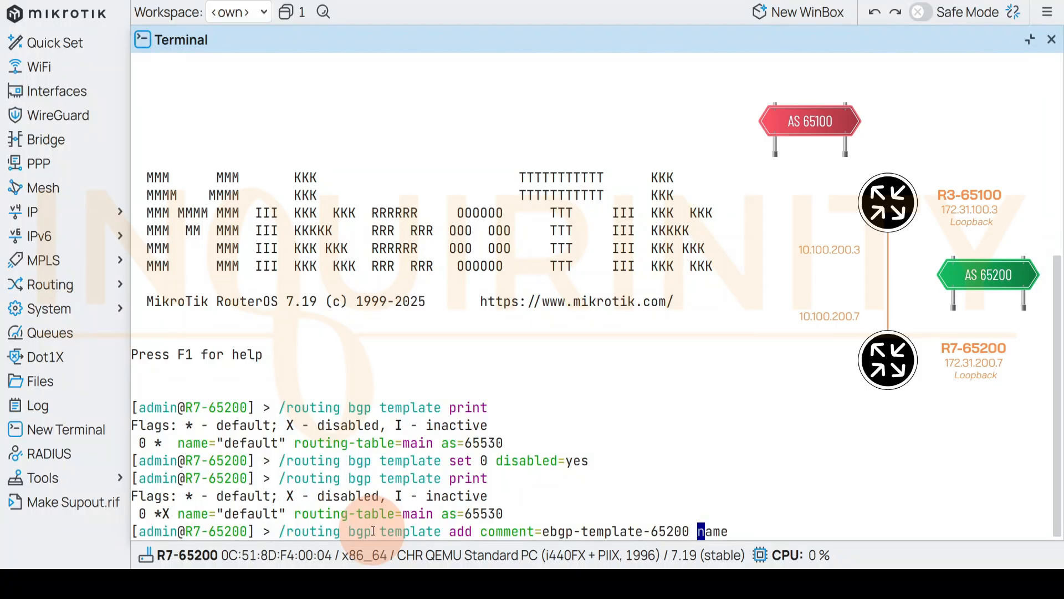
Step: Extend the template command with name=ebgp-template-200, as=65200 and router-id=172.31.200.7
key(Tab)
text(ebgp-templa)
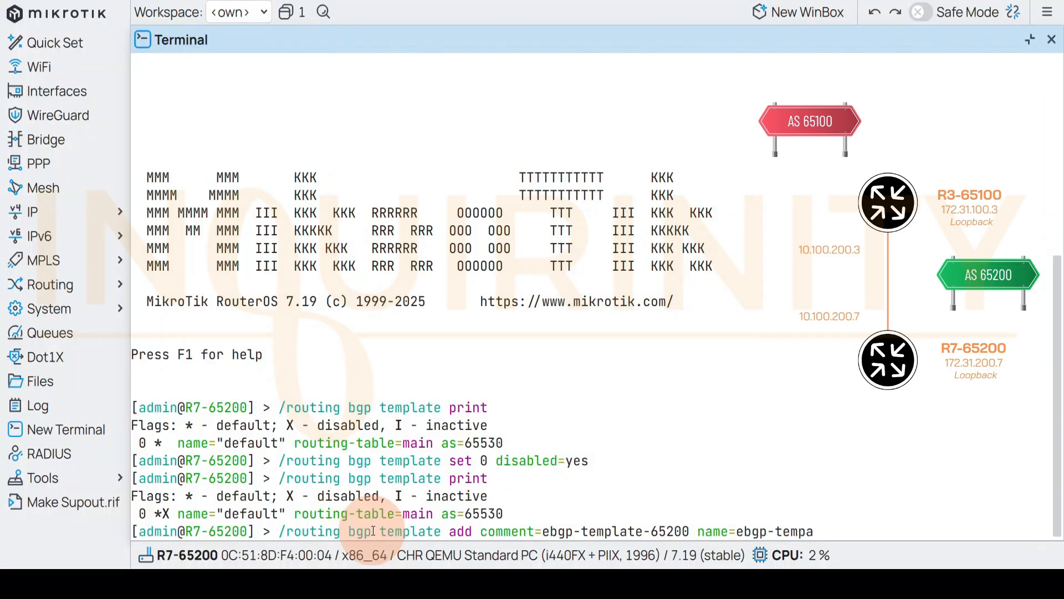
key(BackSpace)
text(late-200)
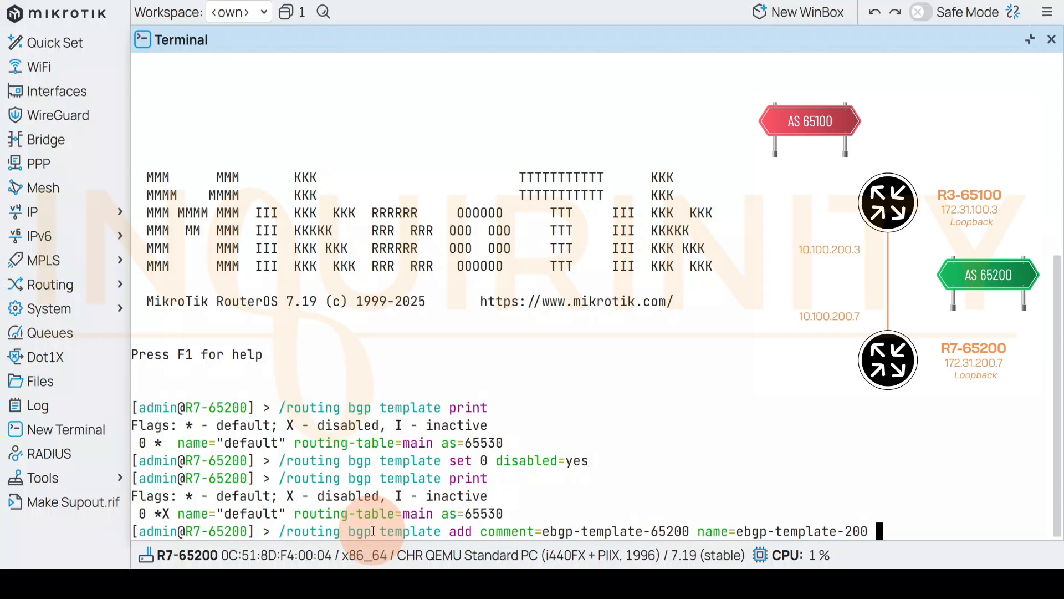
text( as=65200)
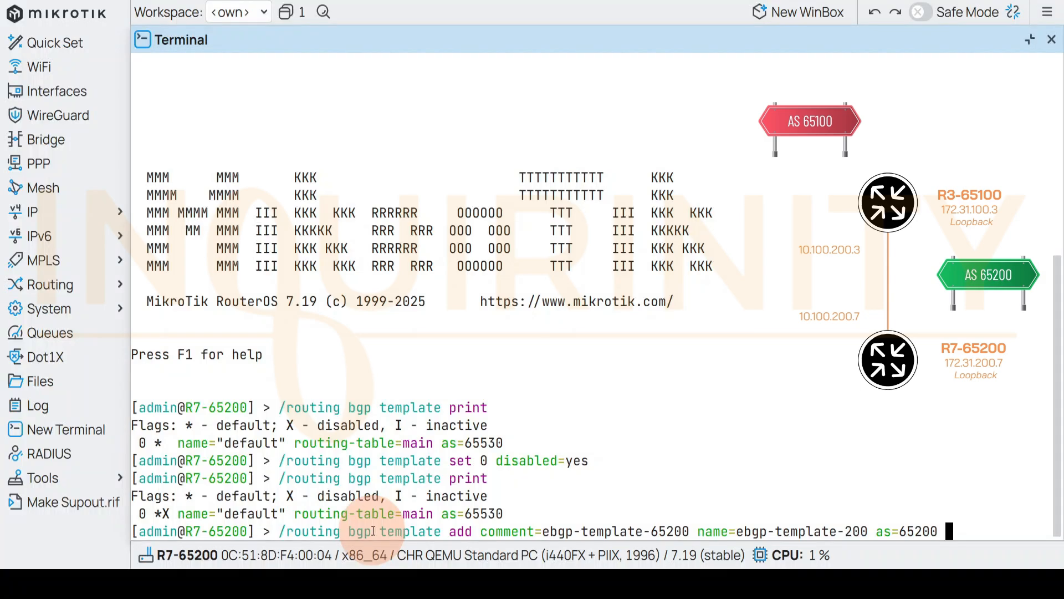
text( router-id=)
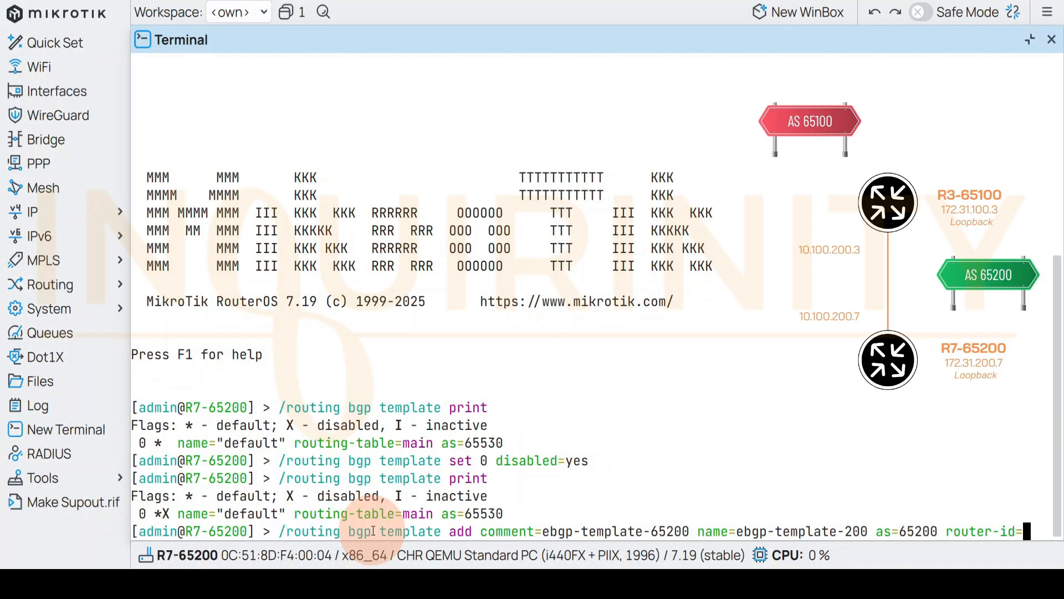
text(172.)
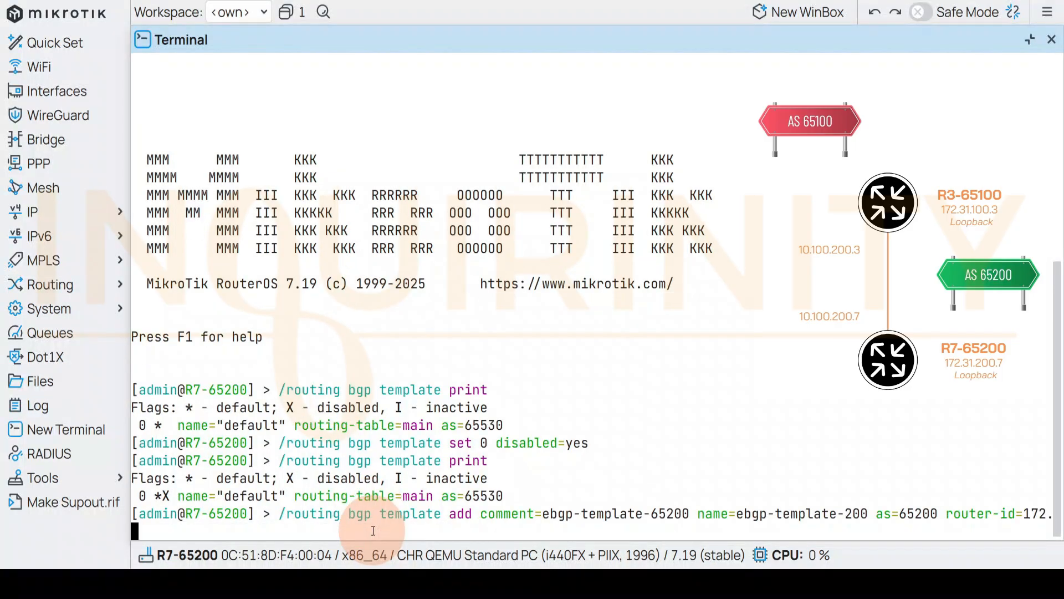
text(31.200.7)
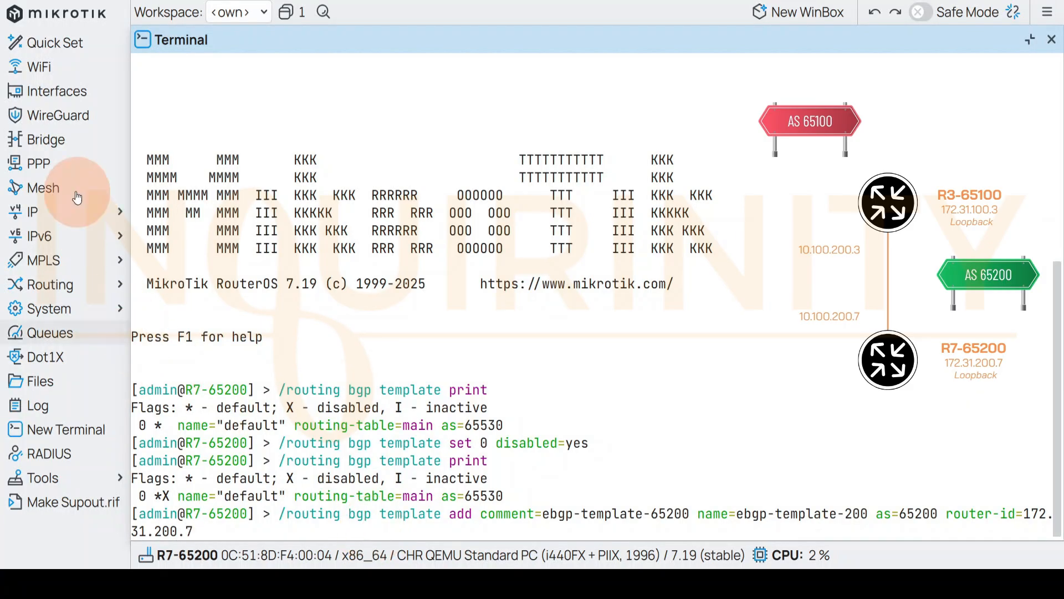
Step: Check the loopback address in R7's IP address list and close the list
click(75, 213)
click(177, 235)
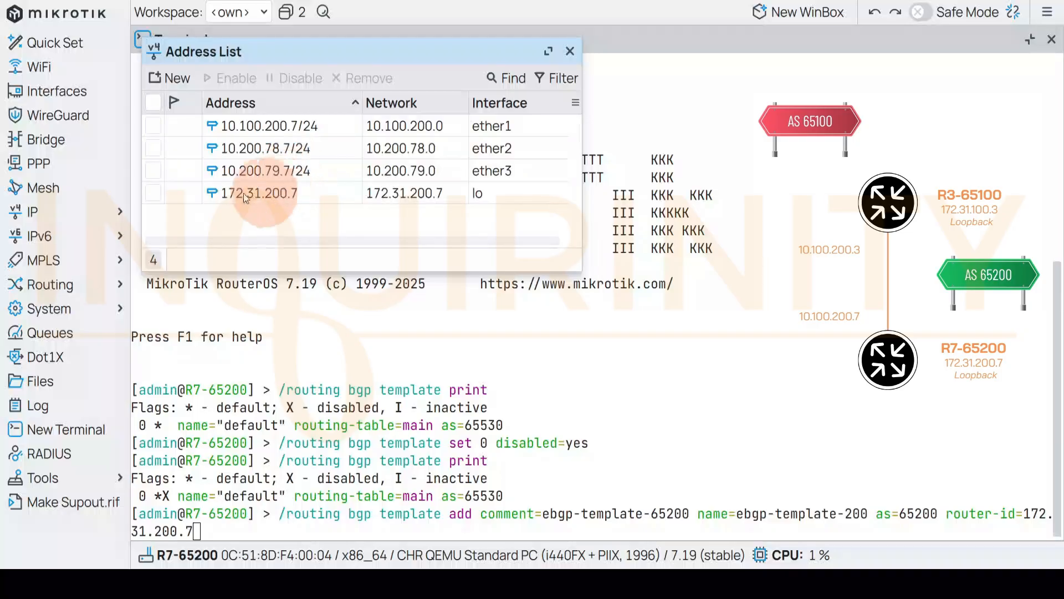
click(570, 51)
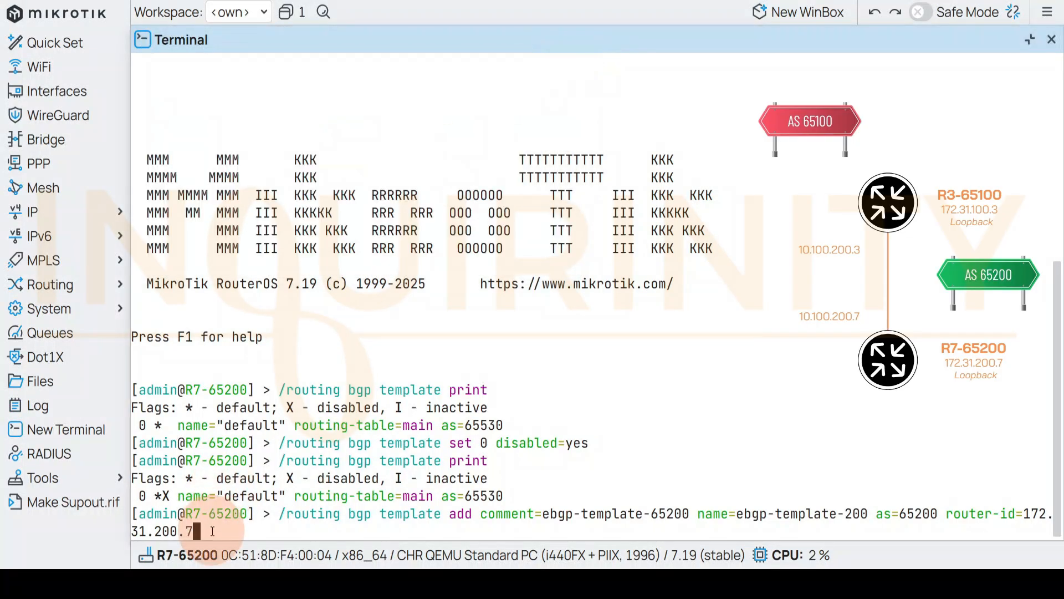
Step: Complete the template command with disabled=no and run it to add the template on R7
text(disa)
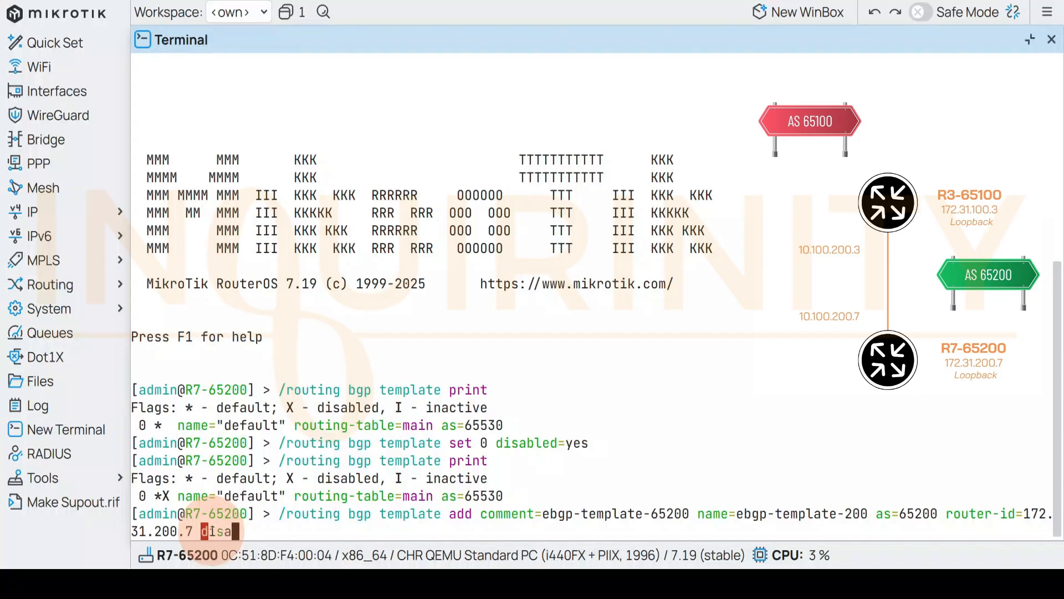
text(bled=no)
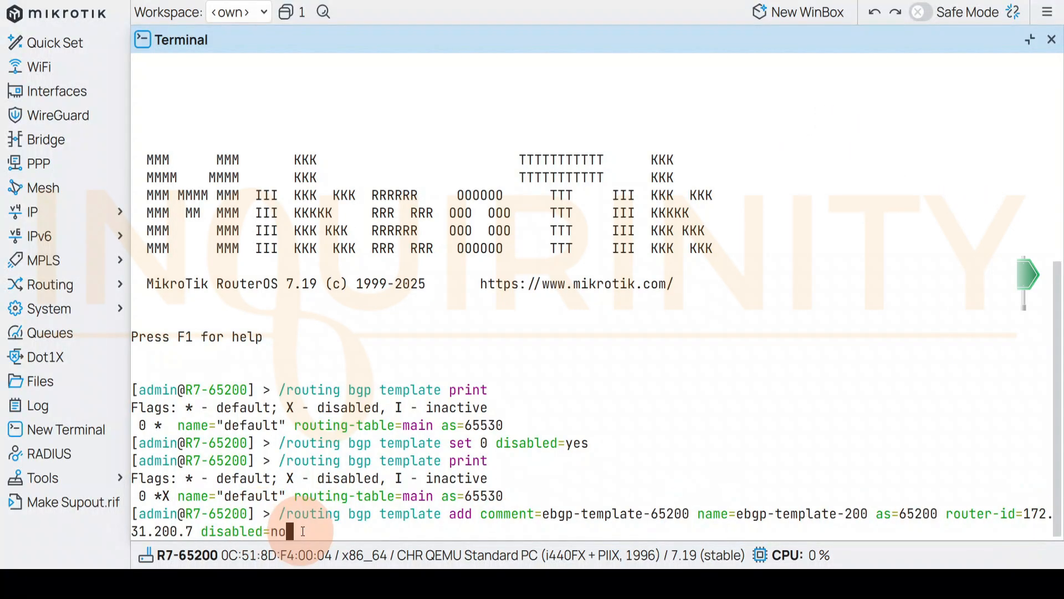
key(Return)
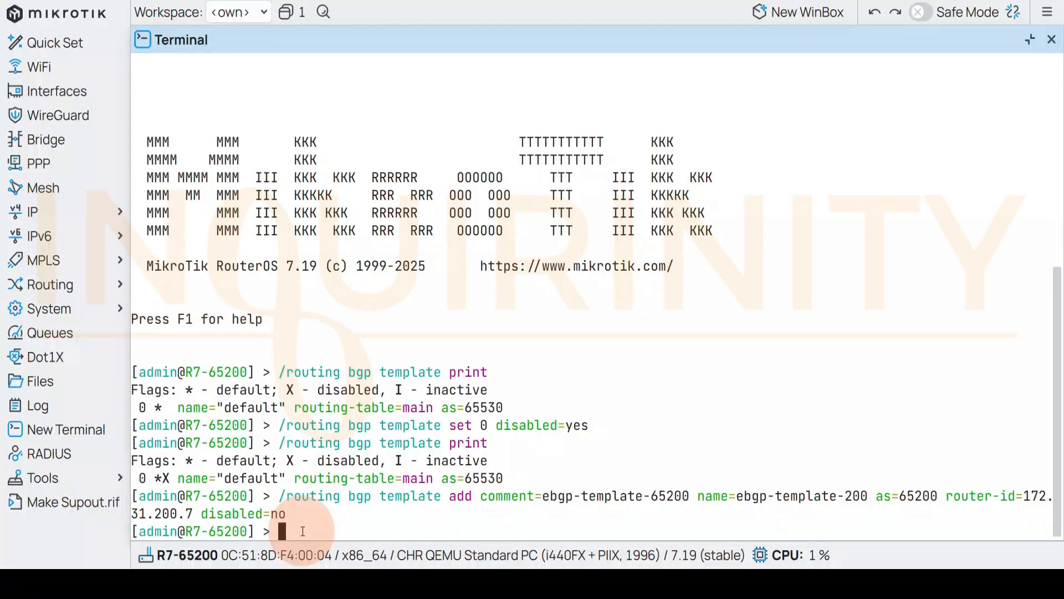
Step: Print the list of BGP templates on R7 to check the newly added template
key(Up)
key(Up)
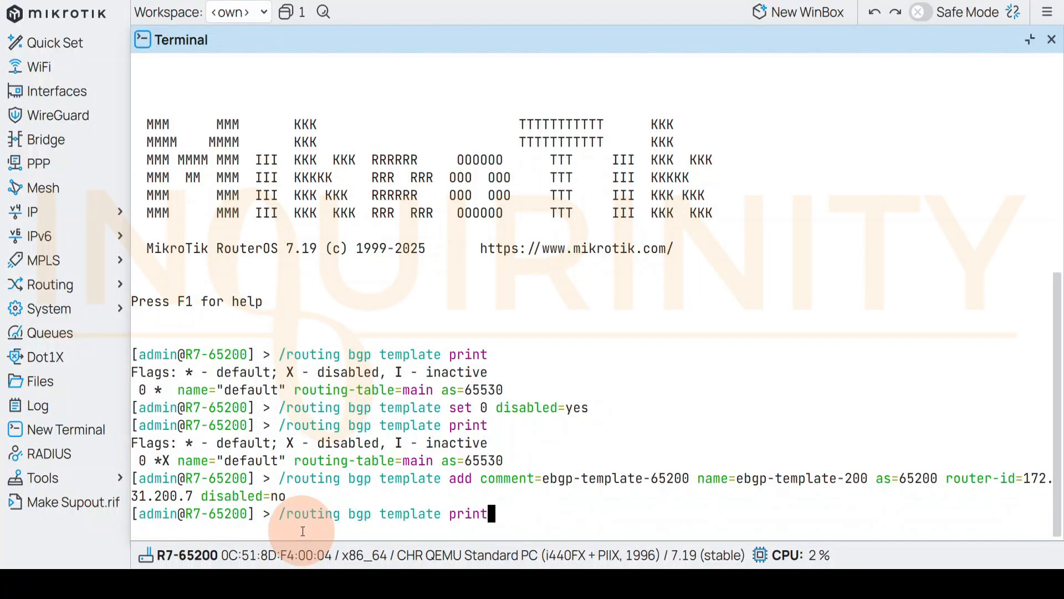
key(Return)
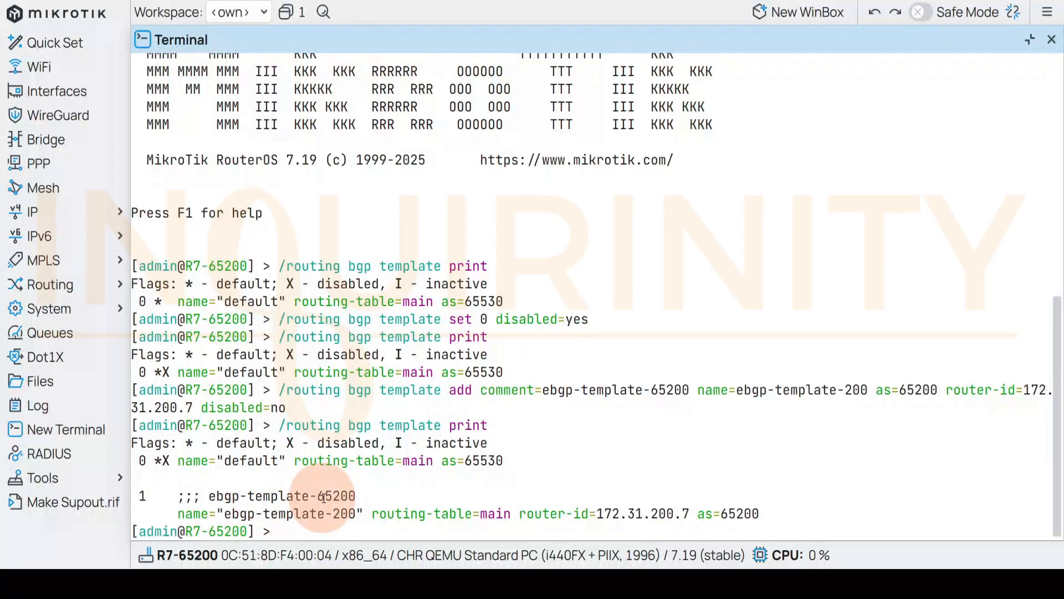
Step: Rename BGP template 1 on R7 to ebgp-template-65200 and print the template list again
text(/routing bgp template set 1 name=ebgp-template-65200)
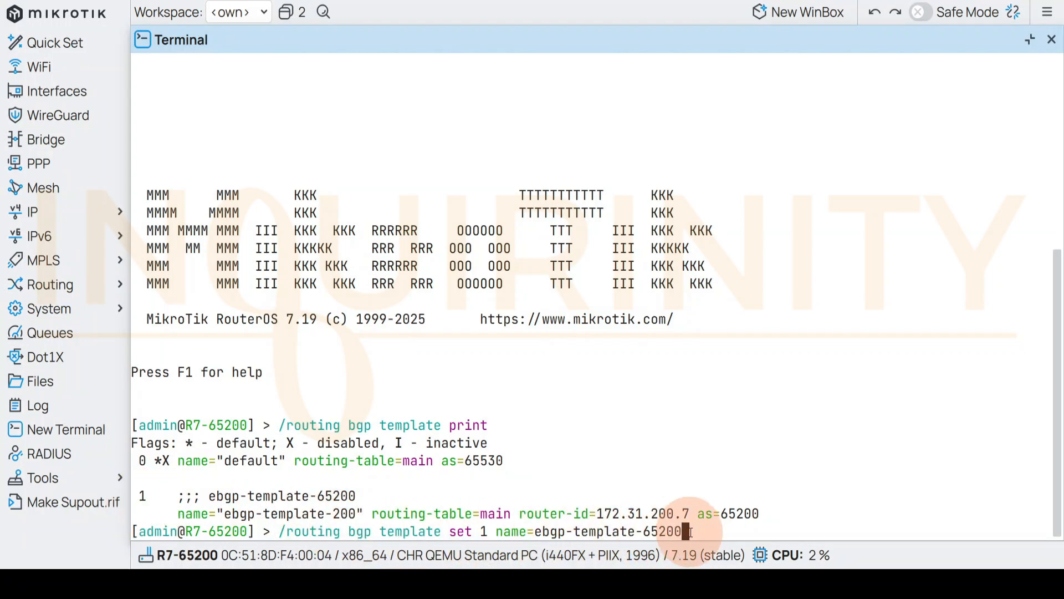
key(Return)
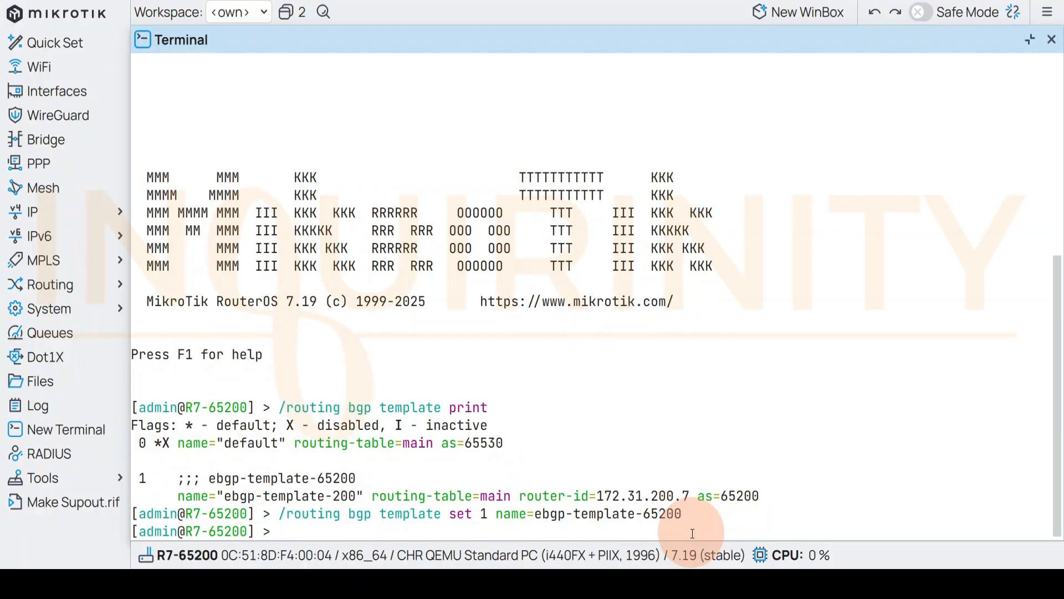
key(Up)
key(Up)
key(Return)
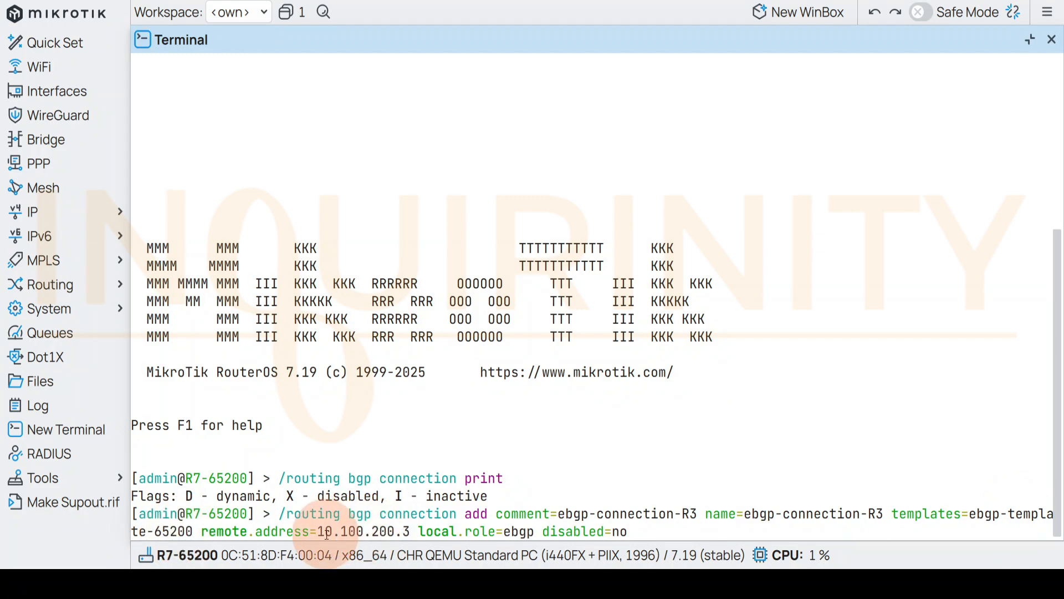
Step: Check R7's IP addresses and run the BGP connection add command for ebgp-connection-R3 with template ebgp-template-65200, remote address 10.100.200.3, local role ebgp and disabled=no
click(71, 211)
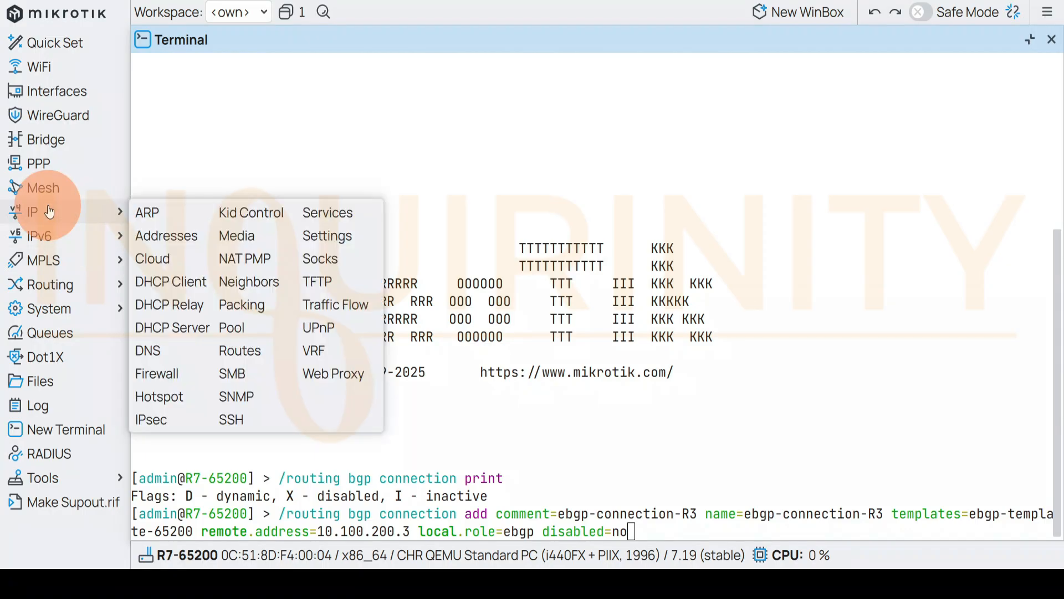
click(165, 237)
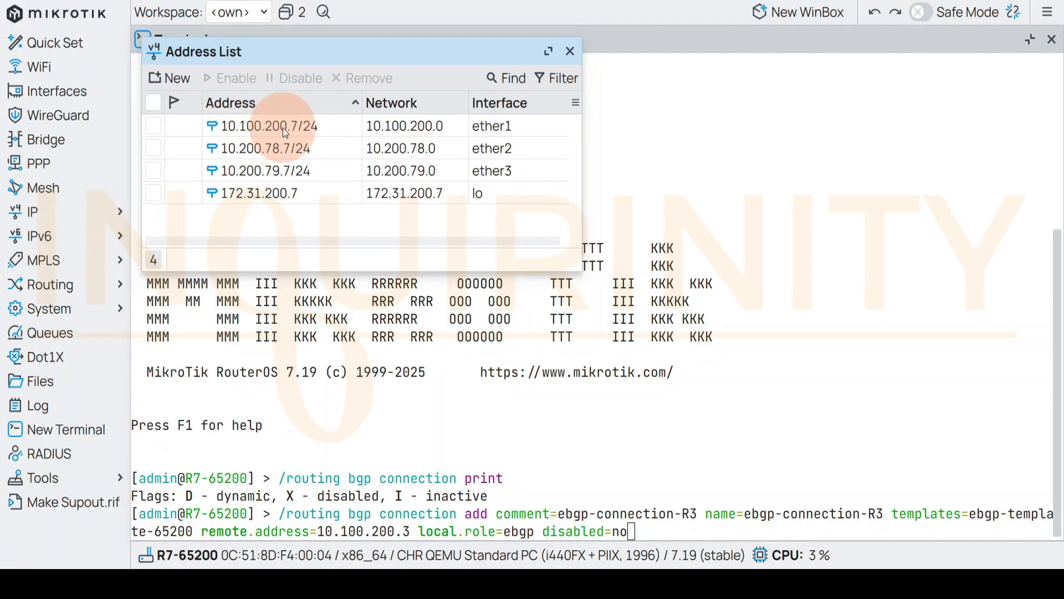
click(570, 51)
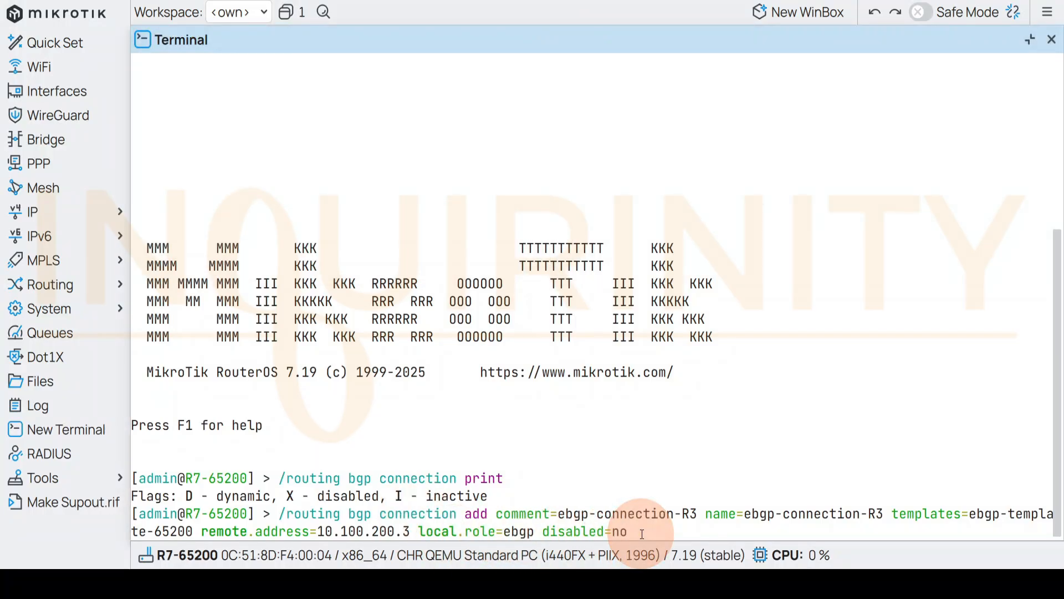
key(Return)
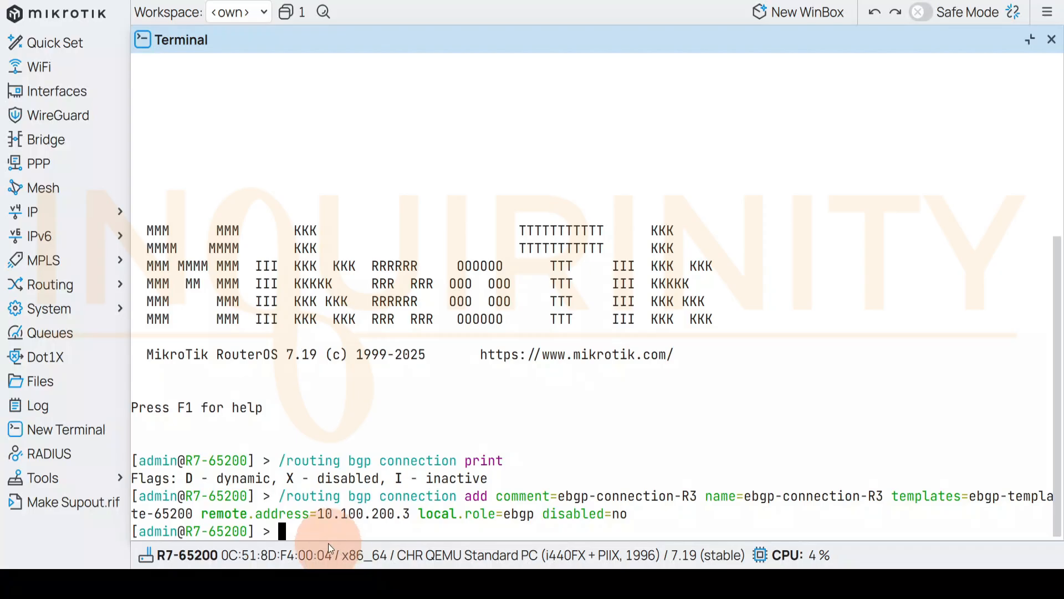
Step: Print R7's BGP connections and BGP sessions to verify the eBGP peering with R3
key(Up)
key(Up)
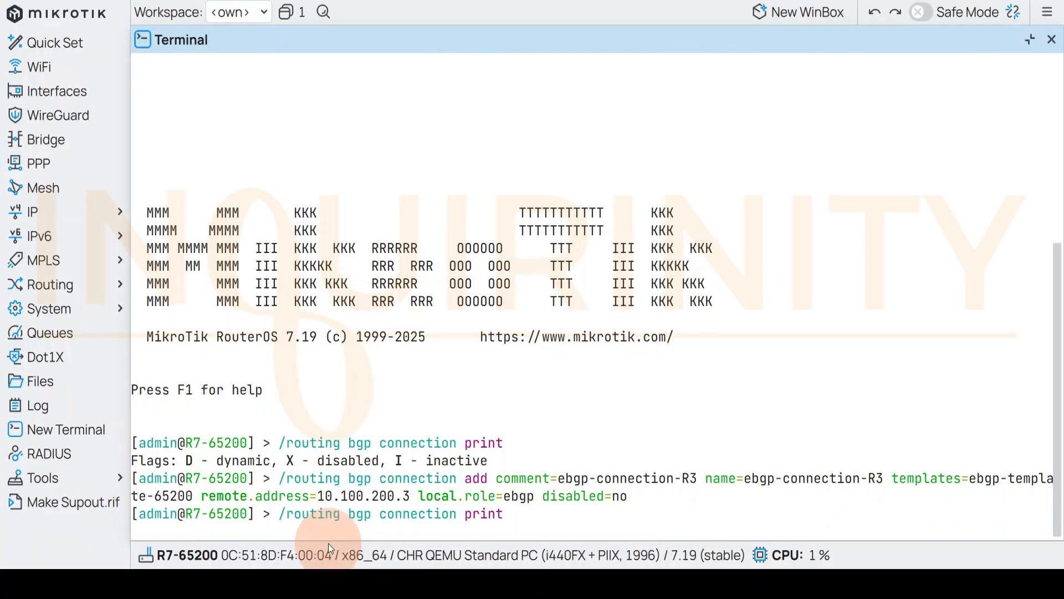
key(Return)
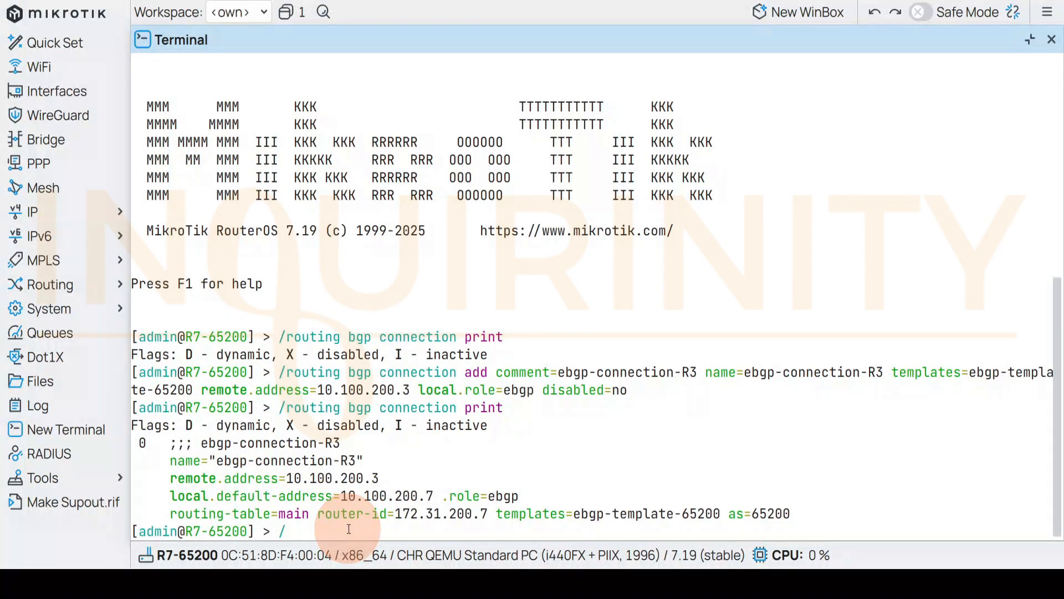
text(routing bgp session print)
key(Return)
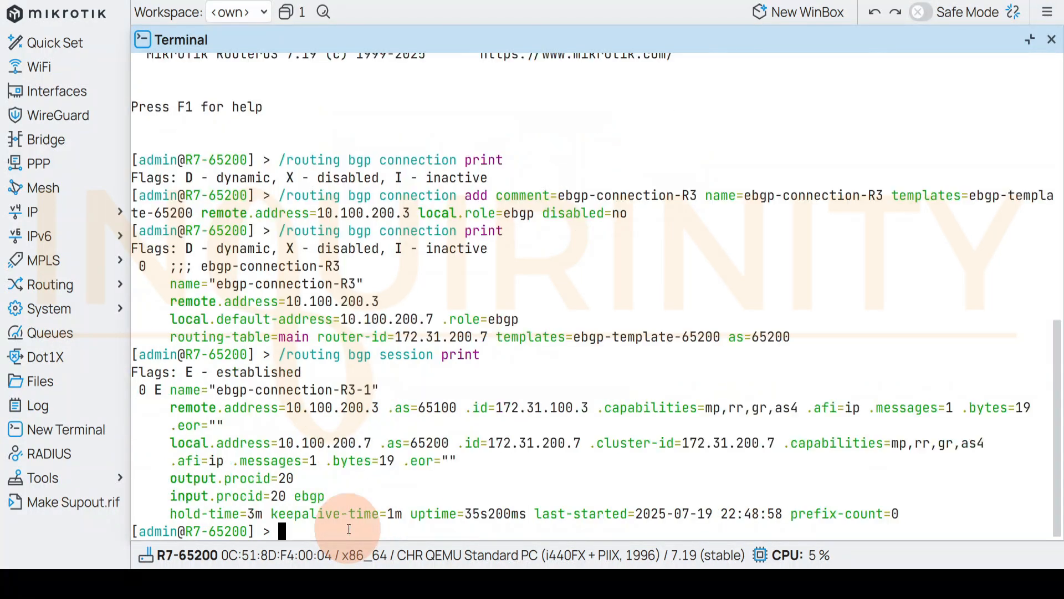